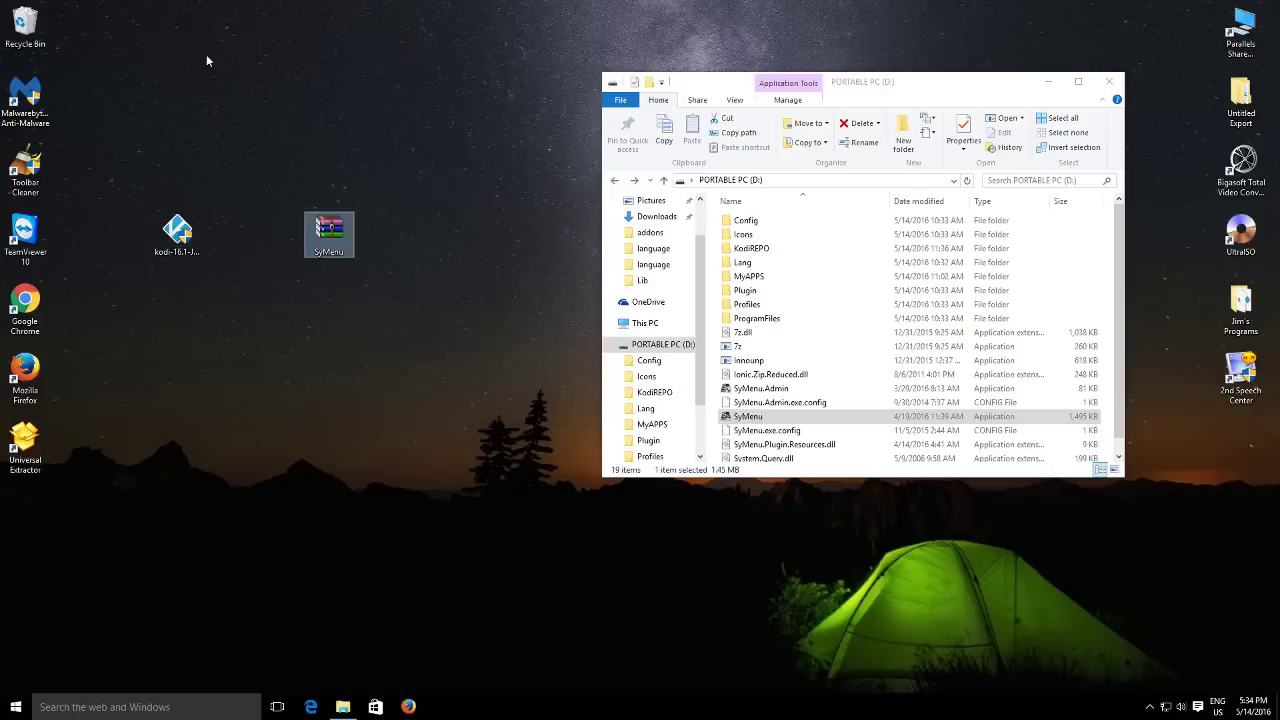
Launch SyMenu from the PORTABLE PC (D:) drive, dock it beside Explorer, and browse Search items, My Computer and Tools.
double_click(760, 418)
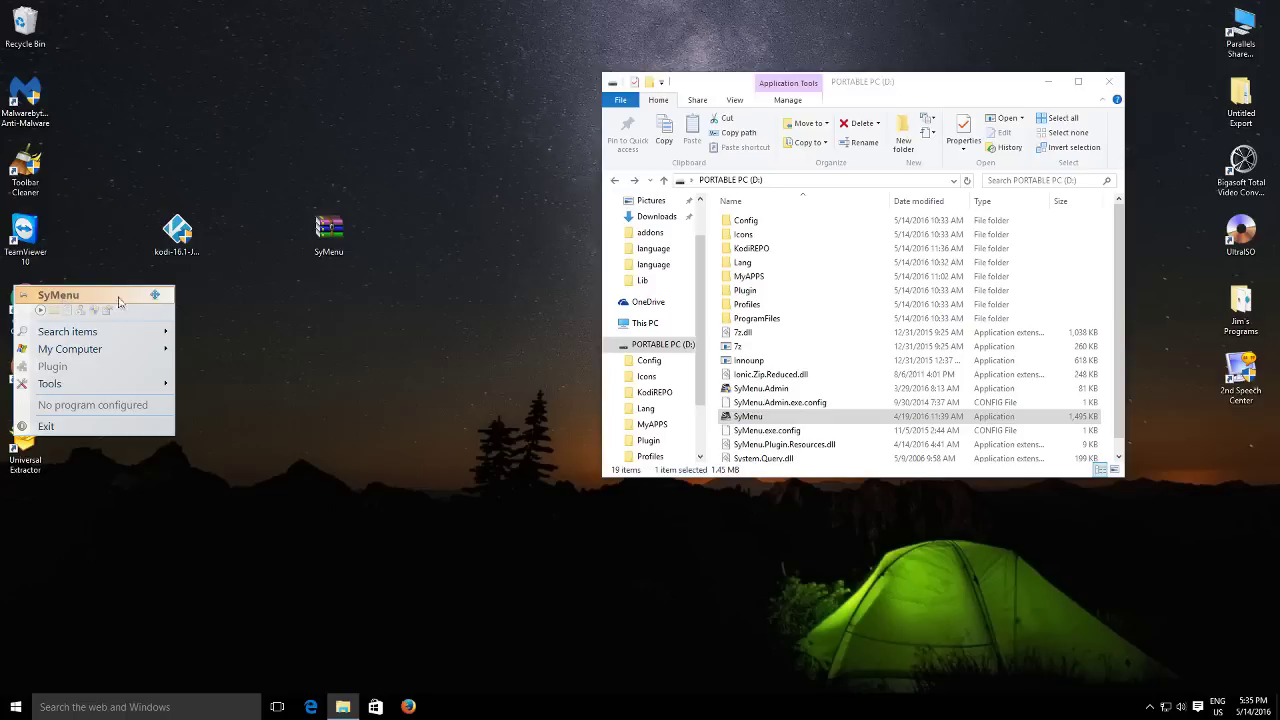
mouse_move(123, 300)
mouse_down()
mouse_move(514, 208)
mouse_move(646, 208)
mouse_move(562, 316)
mouse_move(642, 292)
mouse_move(569, 292)
mouse_up()
mouse_move(529, 331)
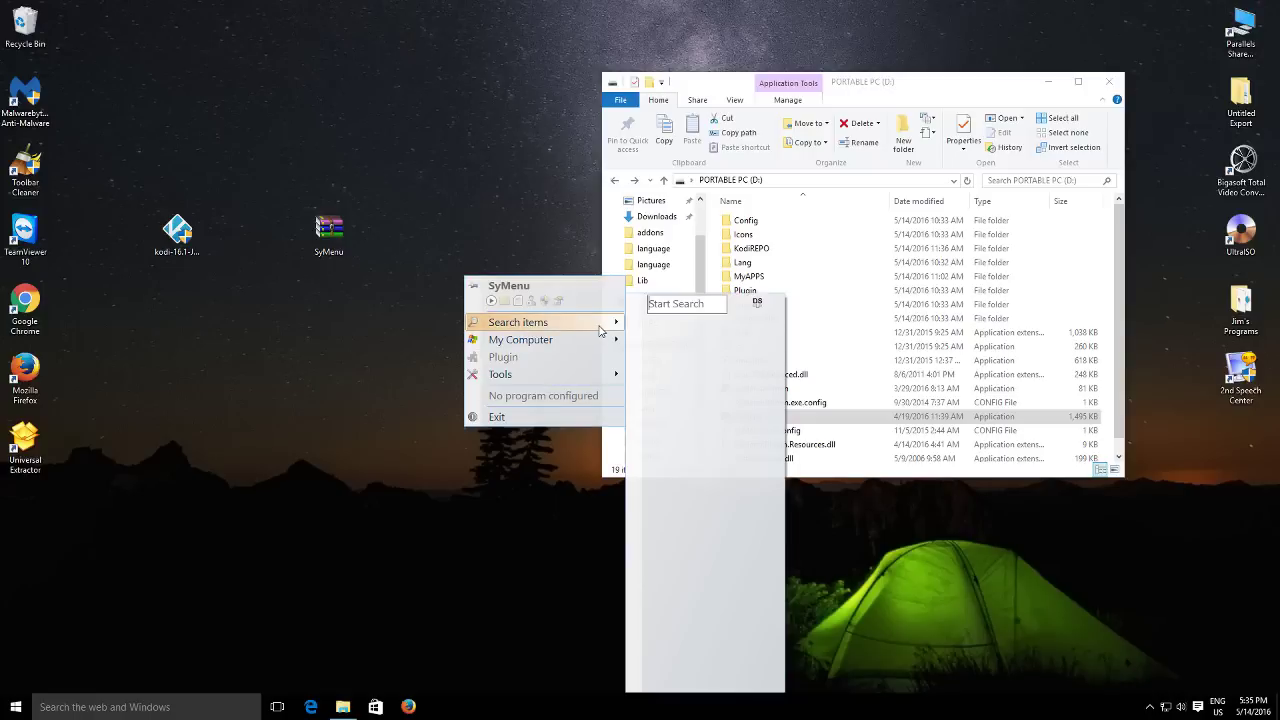
mouse_move(593, 342)
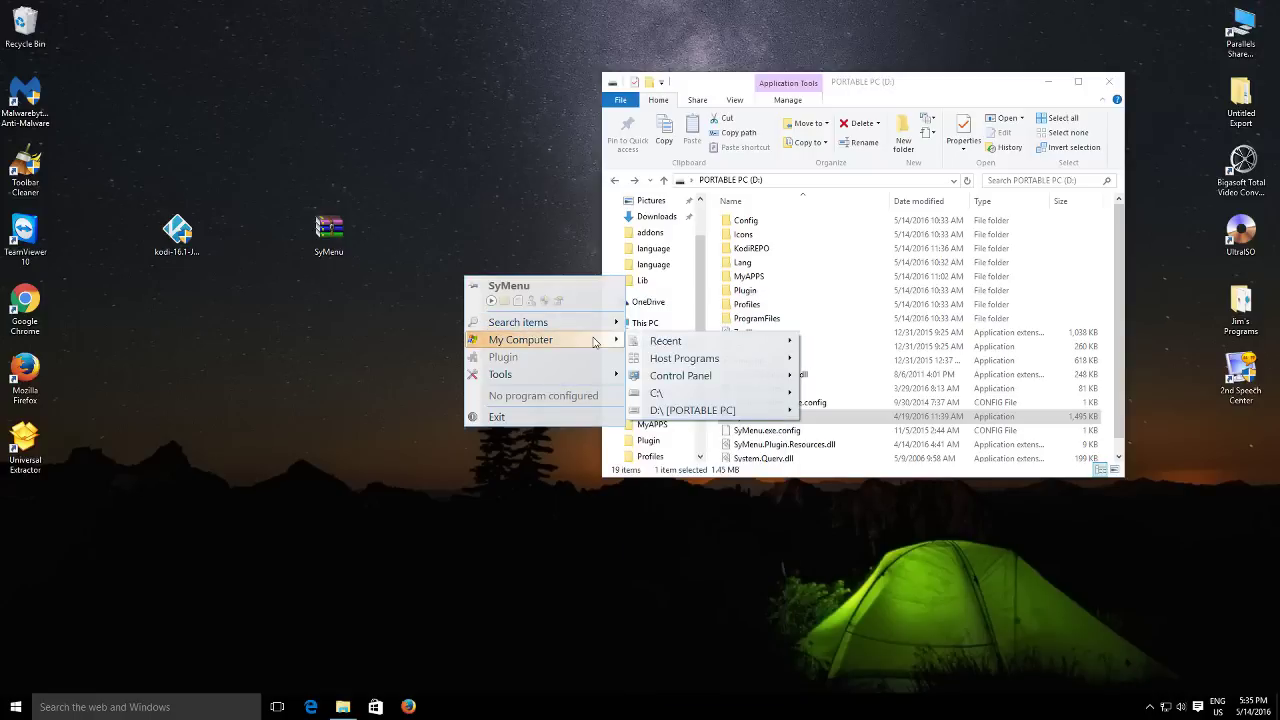
mouse_move(560, 378)
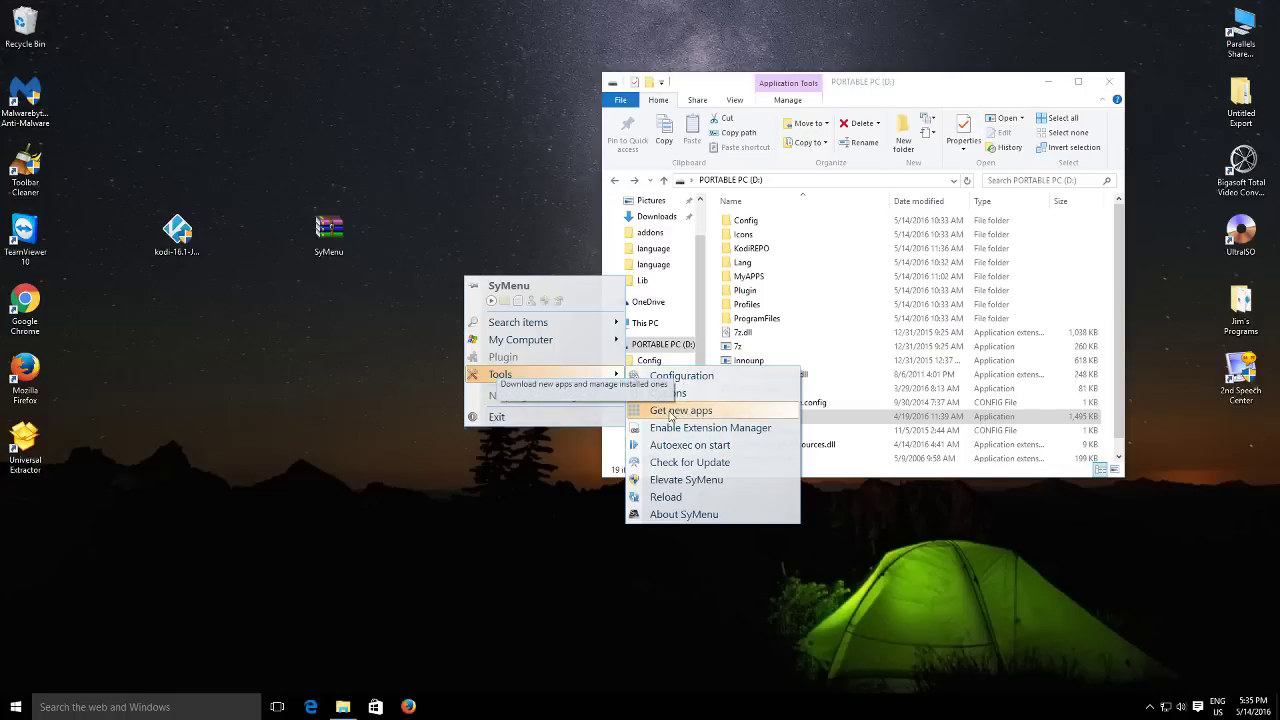
Dismiss the SyMenu menu, move the SyMenu desktop icon right, and select the kodi-16.1-Jarvis installer.
click(503, 229)
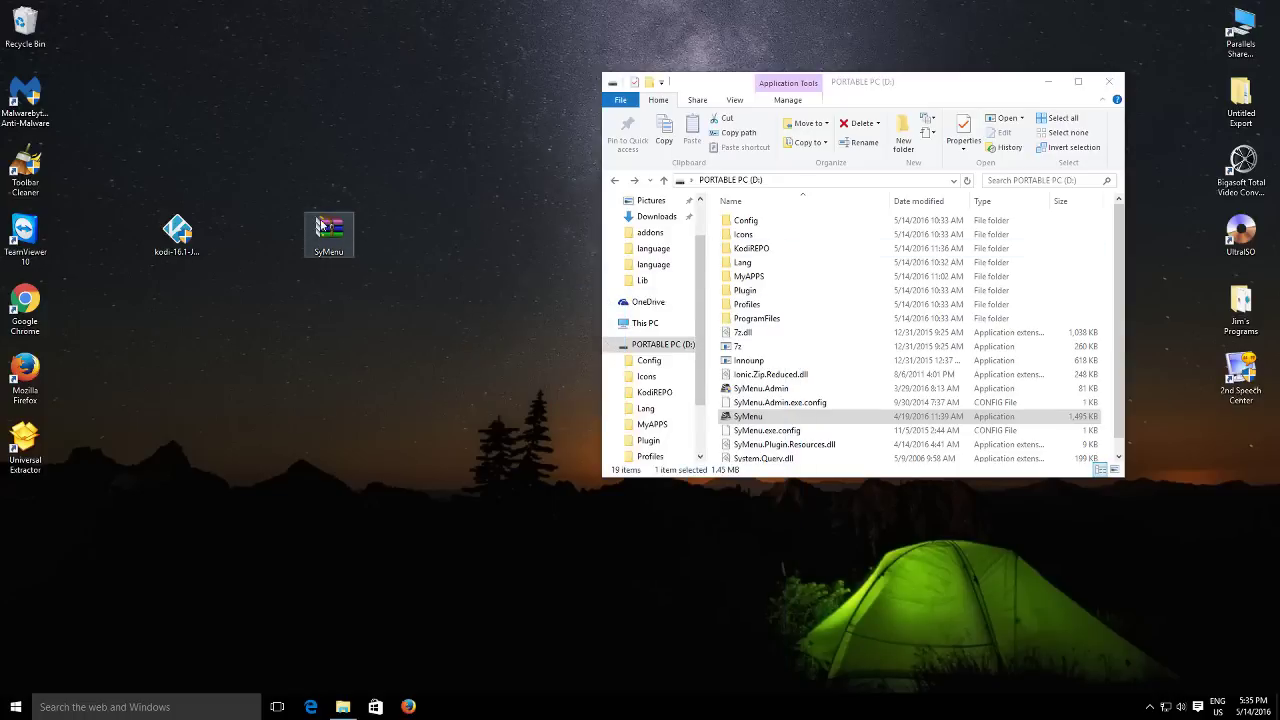
mouse_move(323, 225)
mouse_down()
mouse_move(445, 206)
mouse_move(400, 220)
mouse_up()
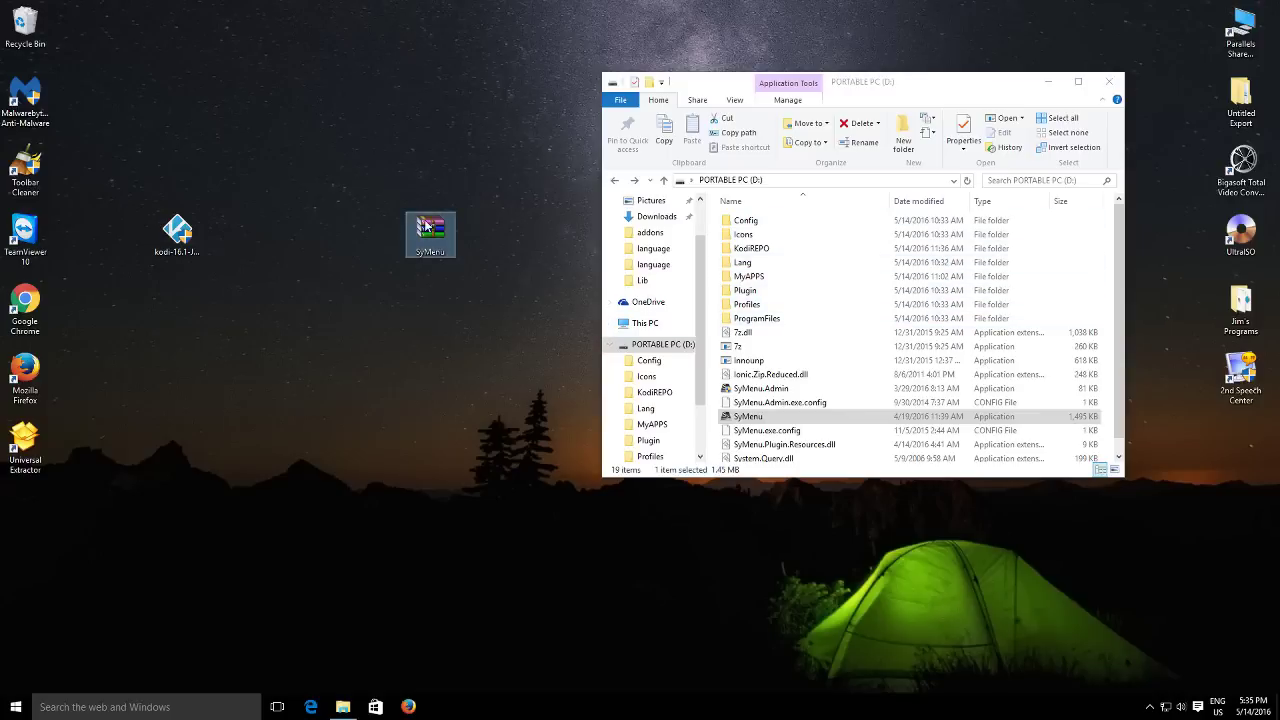
click(182, 241)
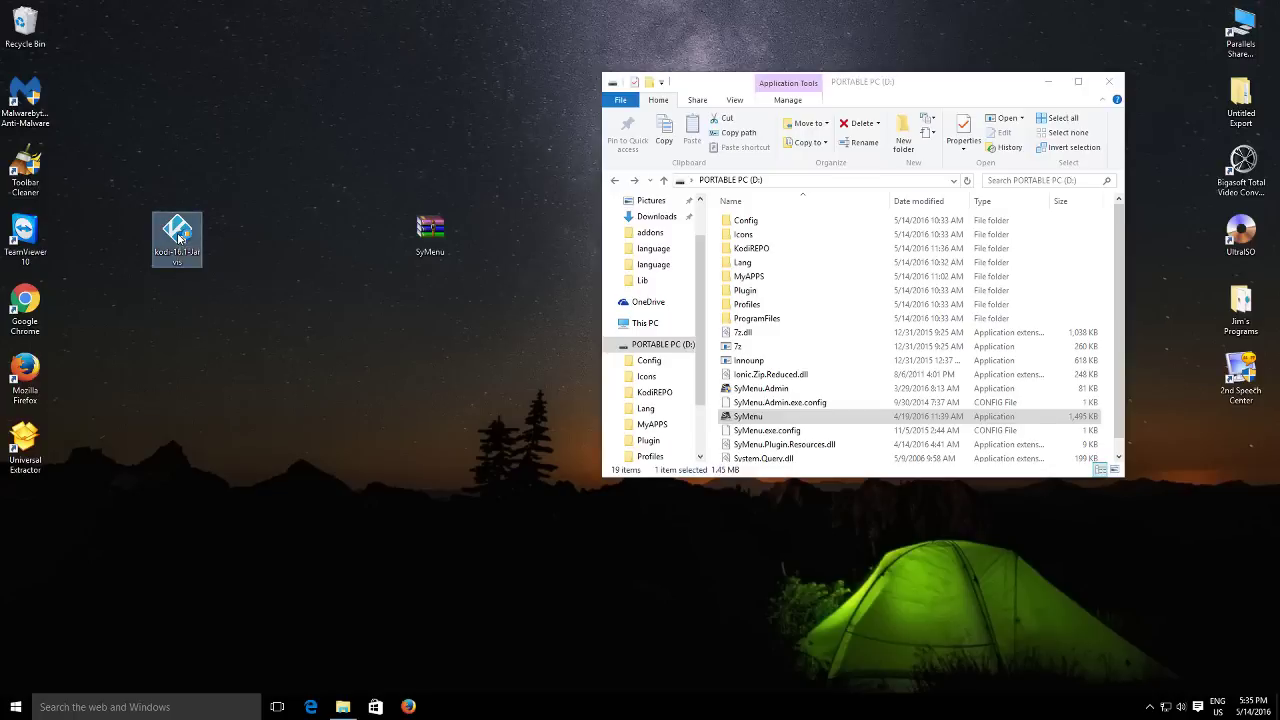
Install kodi-16.1-Jarvis with full components into the Desktop Kodi folder, accepting the license.
double_click(178, 236)
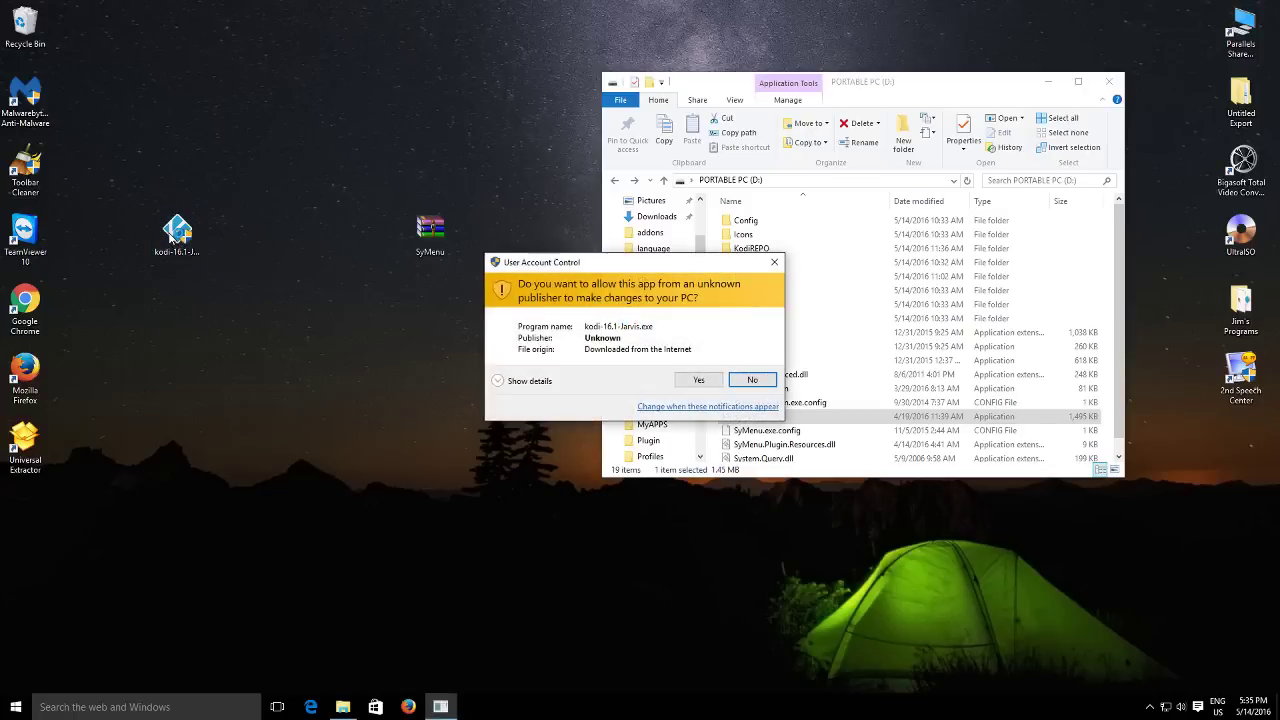
click(699, 383)
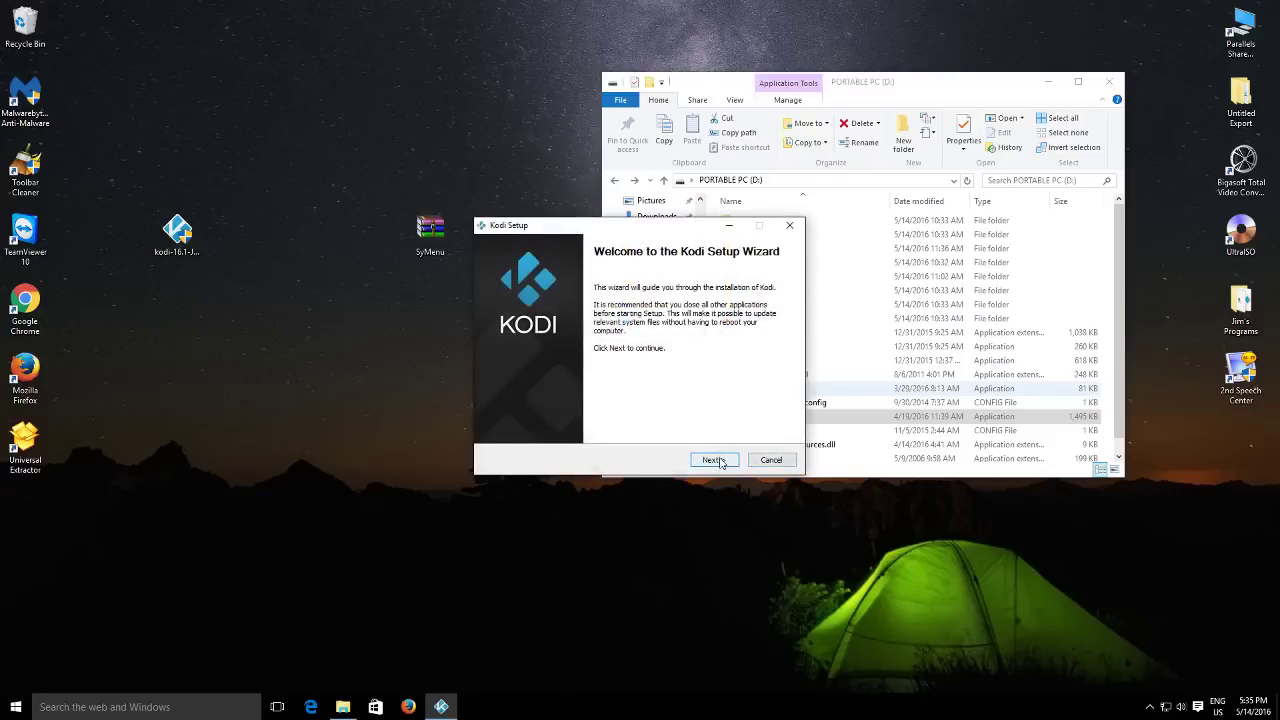
click(716, 460)
click(716, 460)
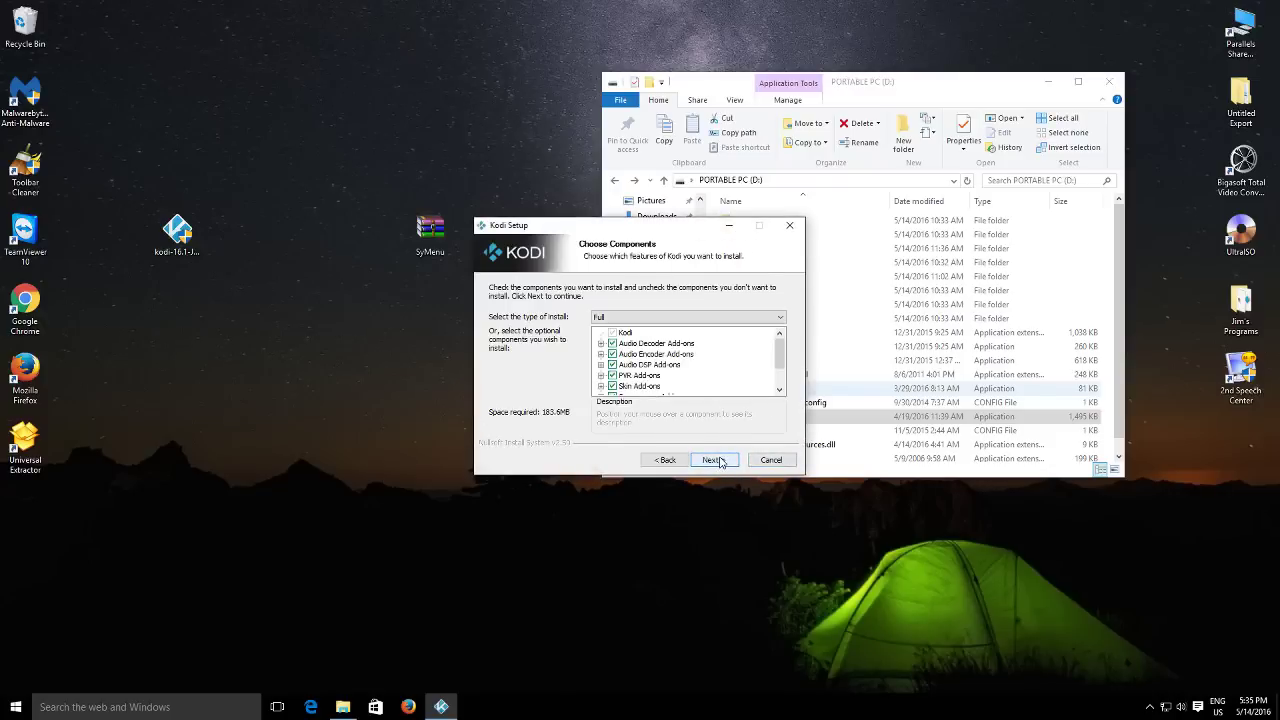
click(722, 462)
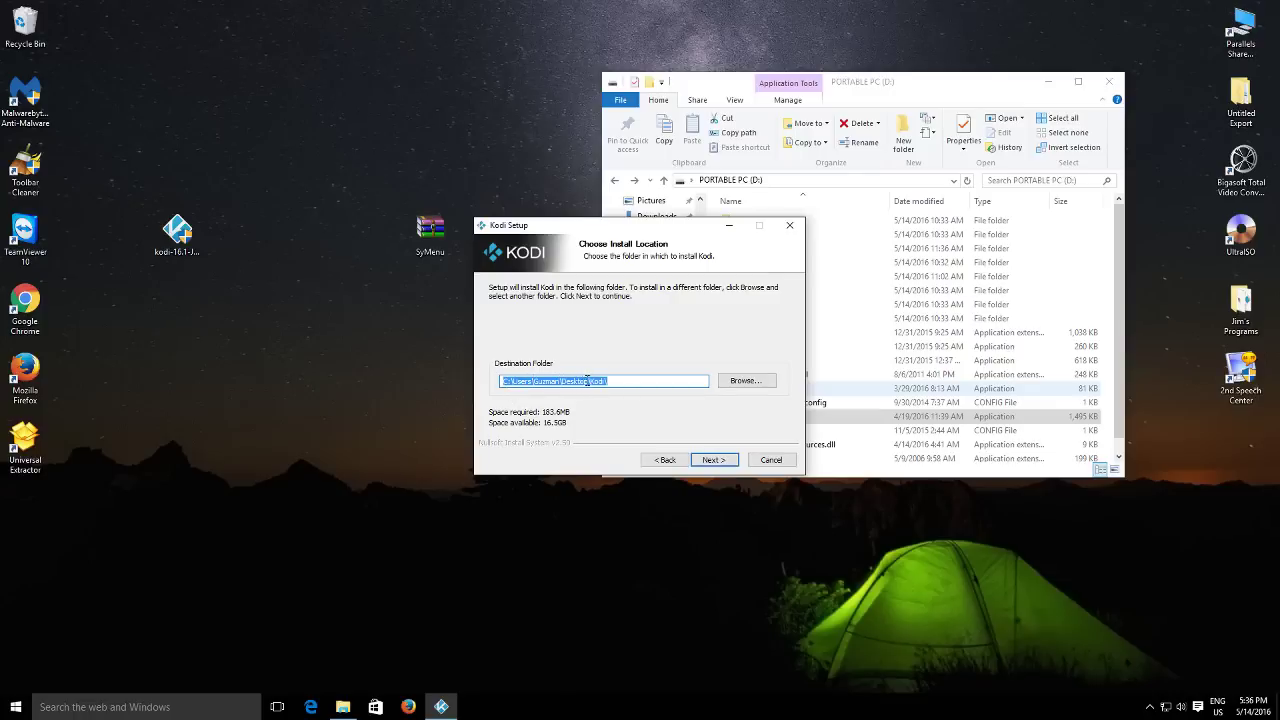
click(711, 462)
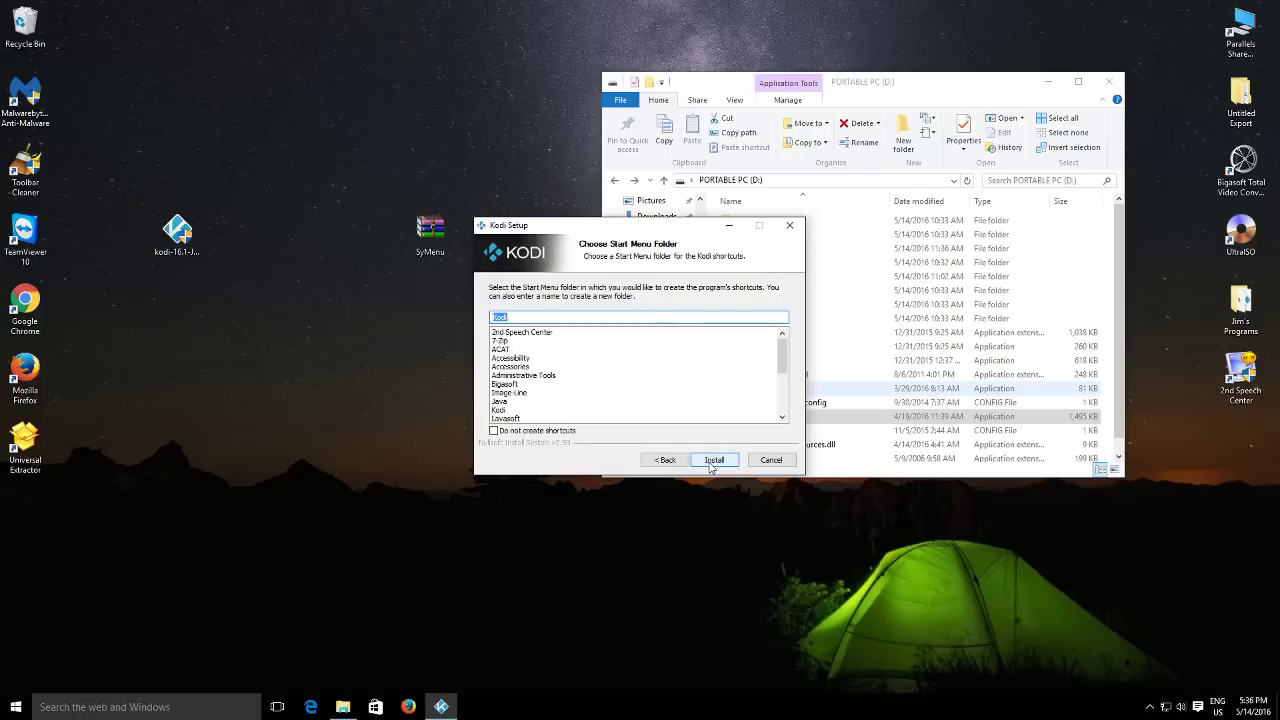
click(711, 462)
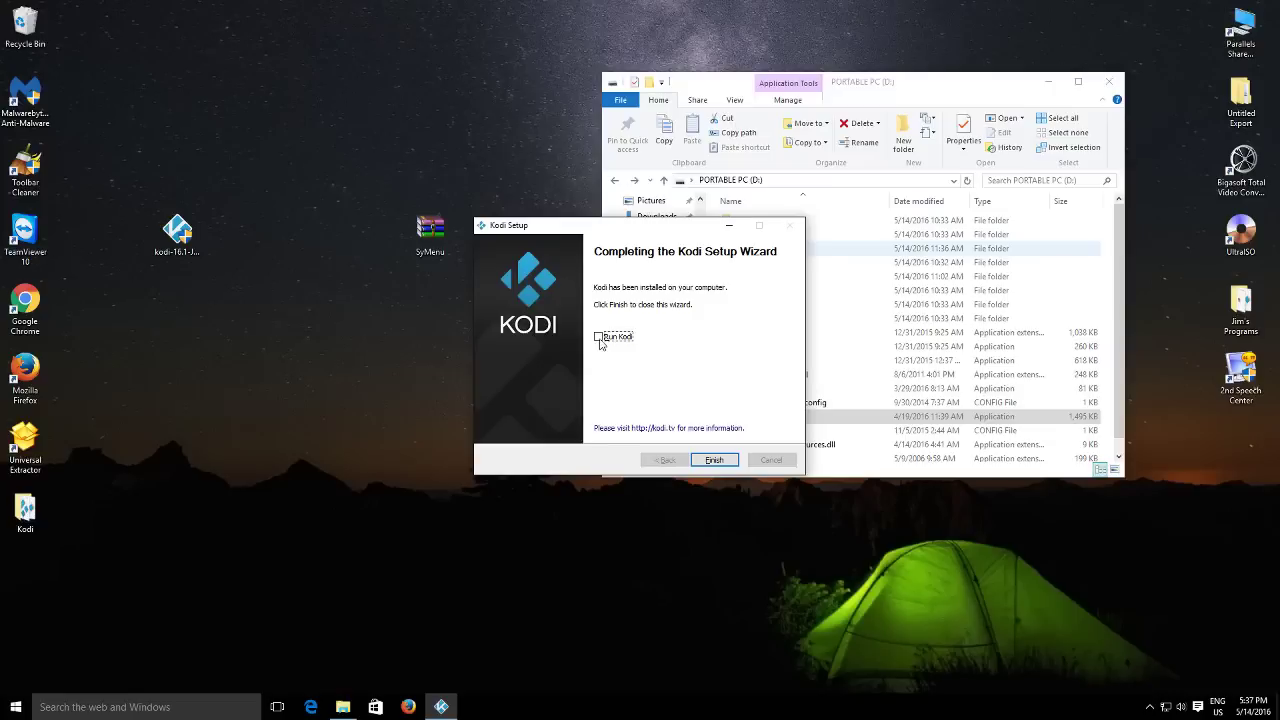
click(715, 461)
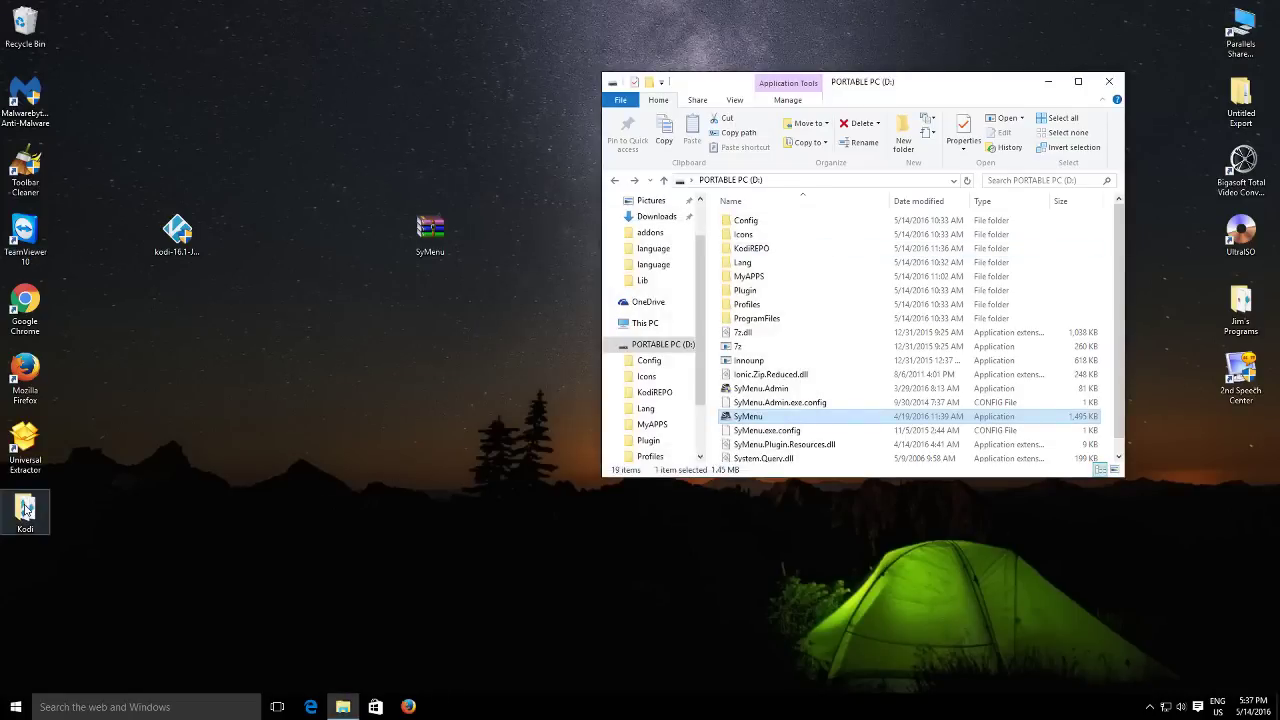
Open the installed Kodi folder and create a shortcut to the Kodi application.
drag(26, 510, 232, 375)
double_click(232, 375)
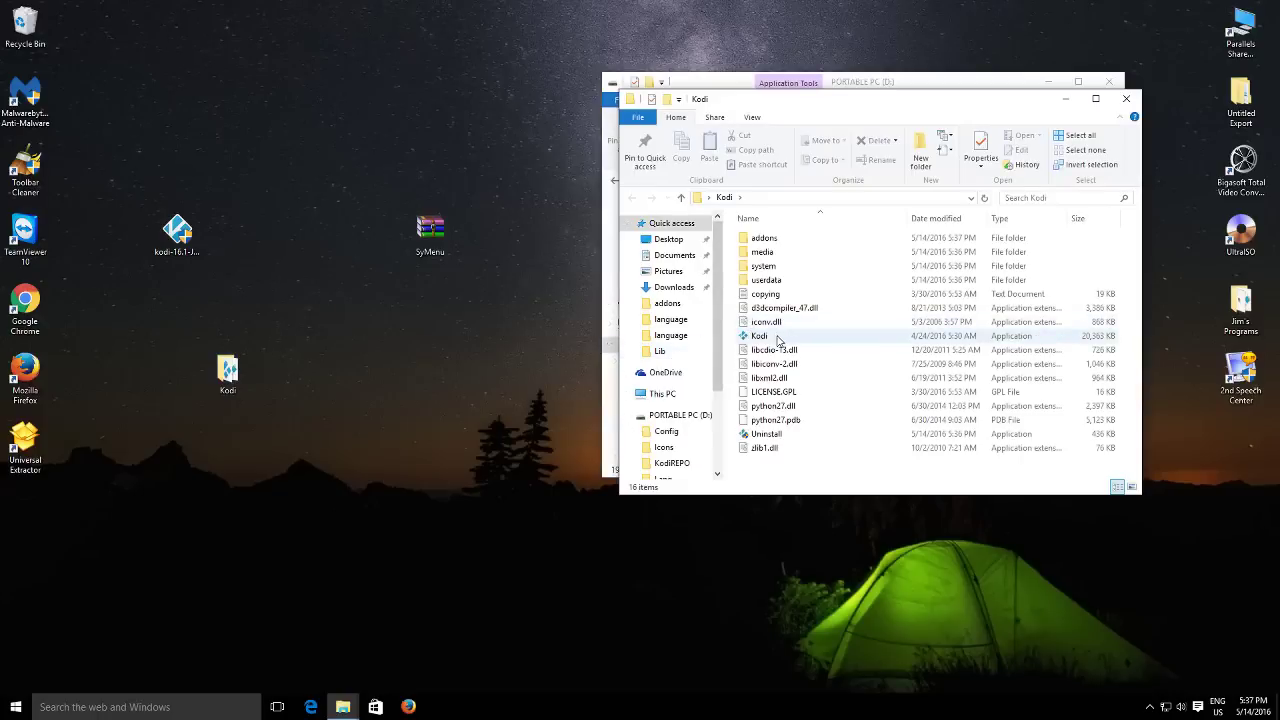
right_click(775, 340)
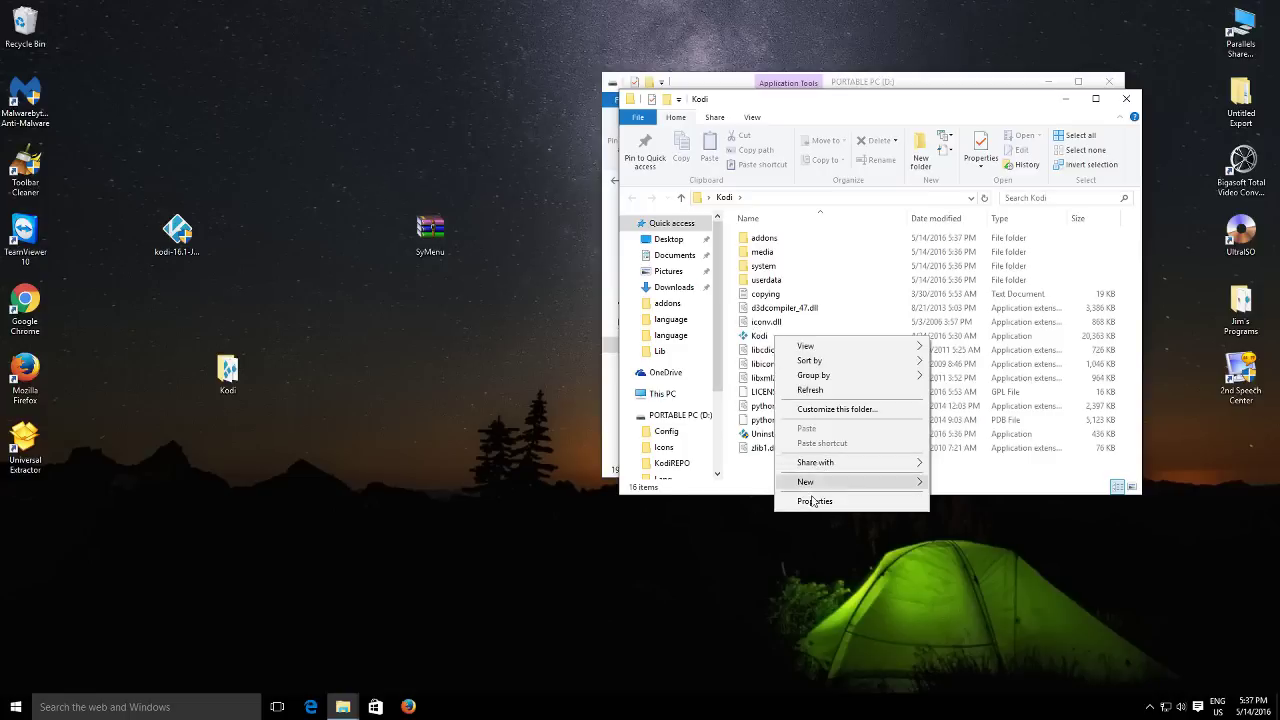
click(746, 348)
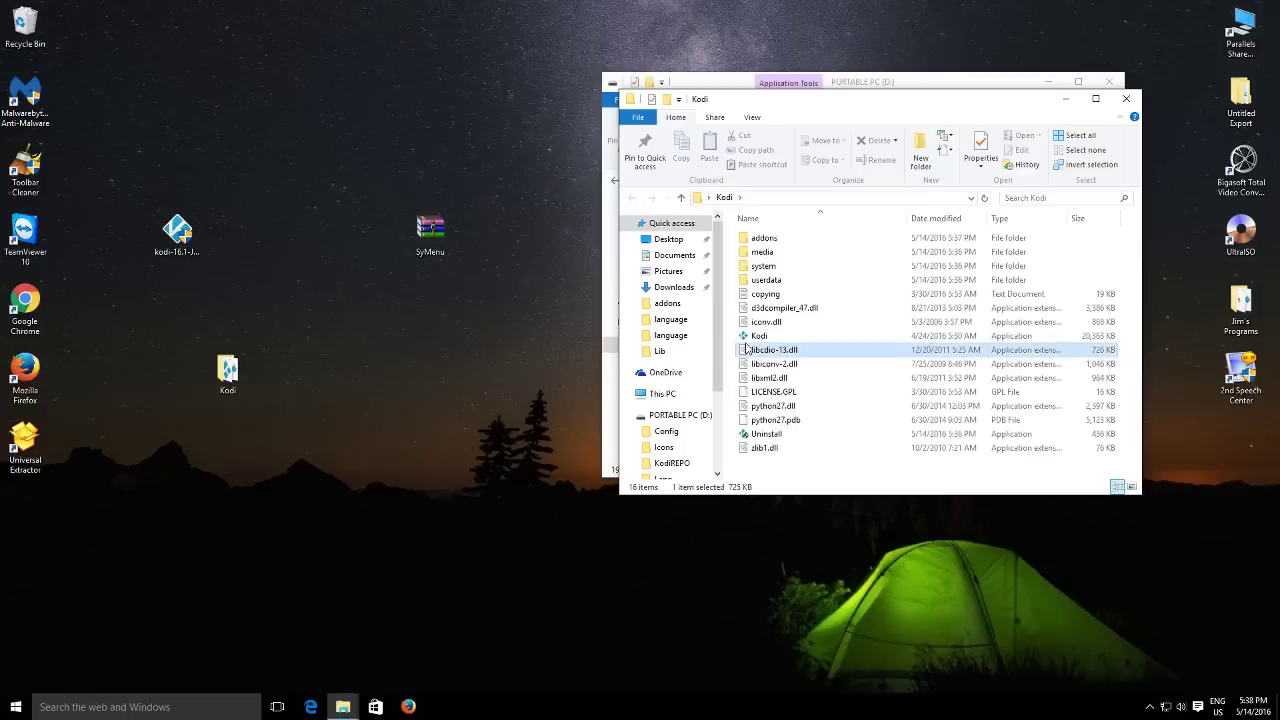
double_click(746, 336)
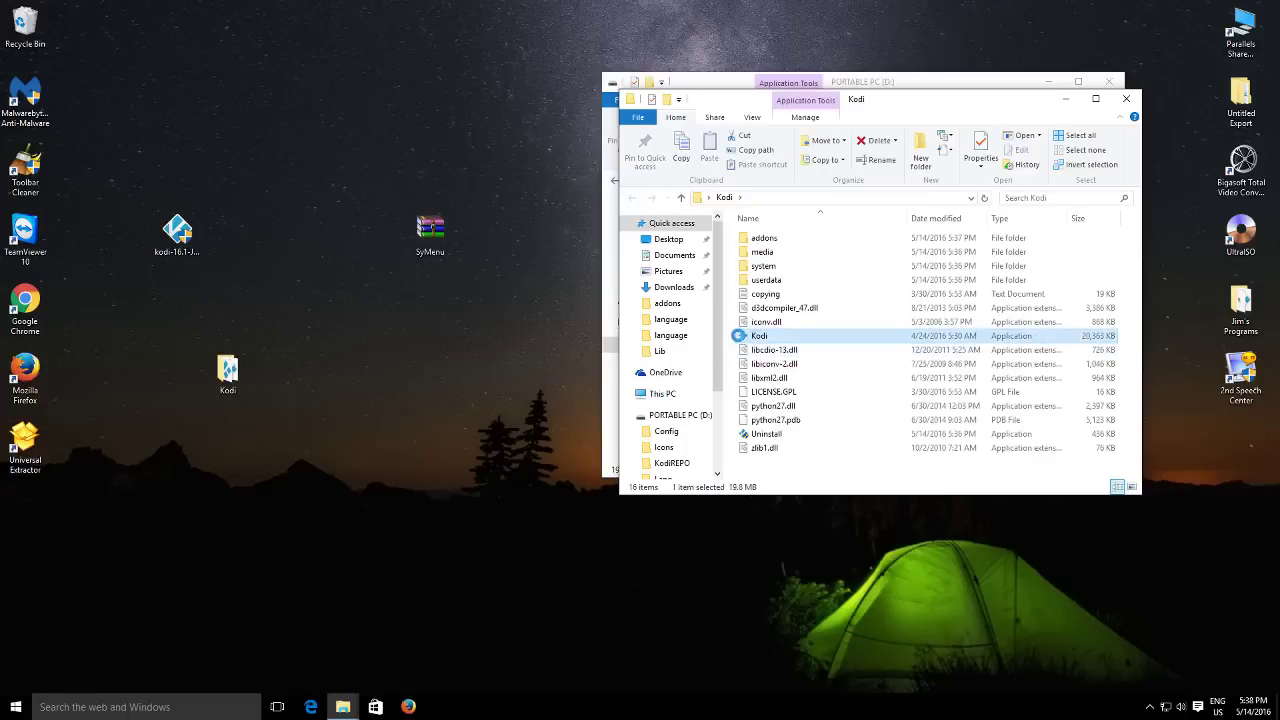
right_click(741, 336)
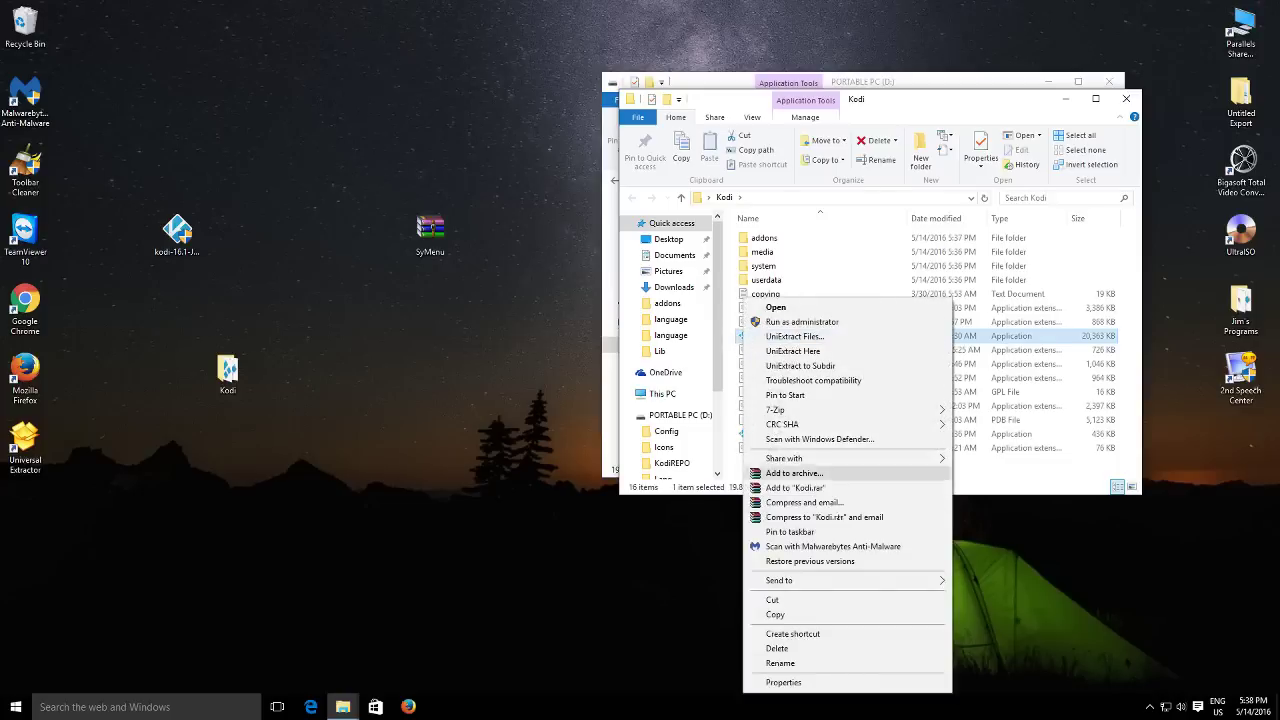
click(784, 634)
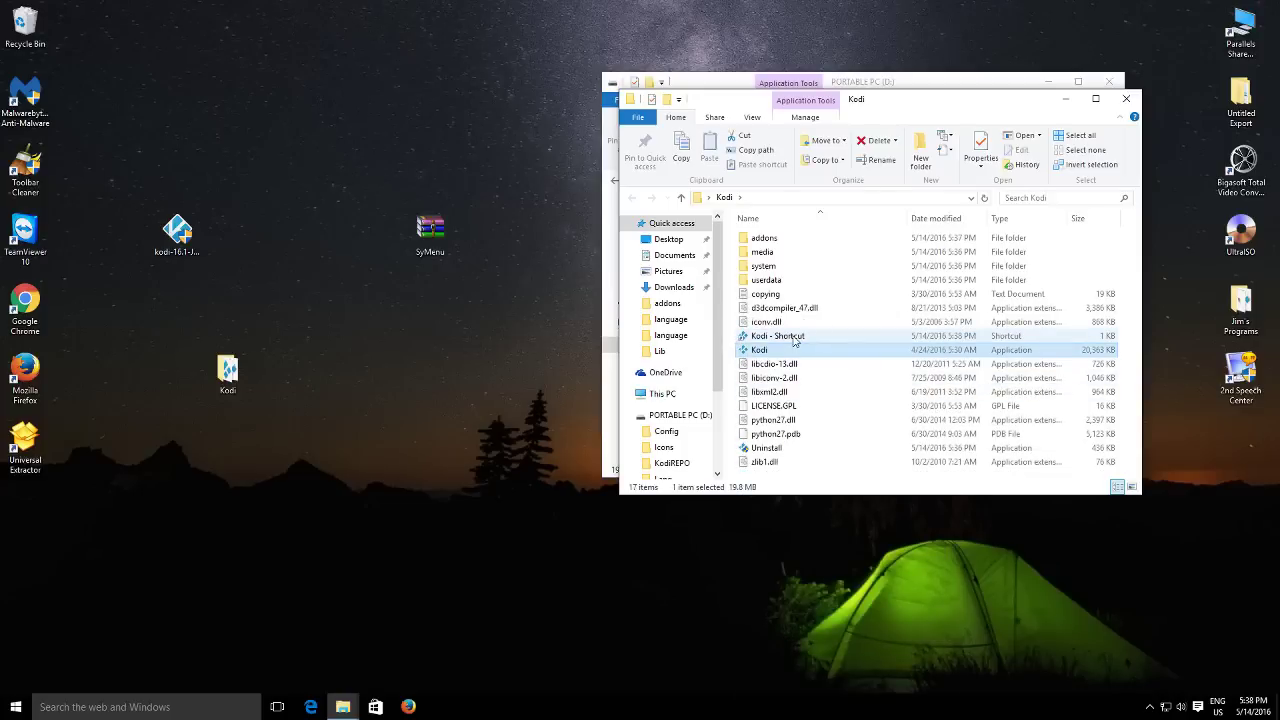
Rename 'Kodi - Shortcut' to KODI PORTABLE.
click(794, 340)
right_click(794, 340)
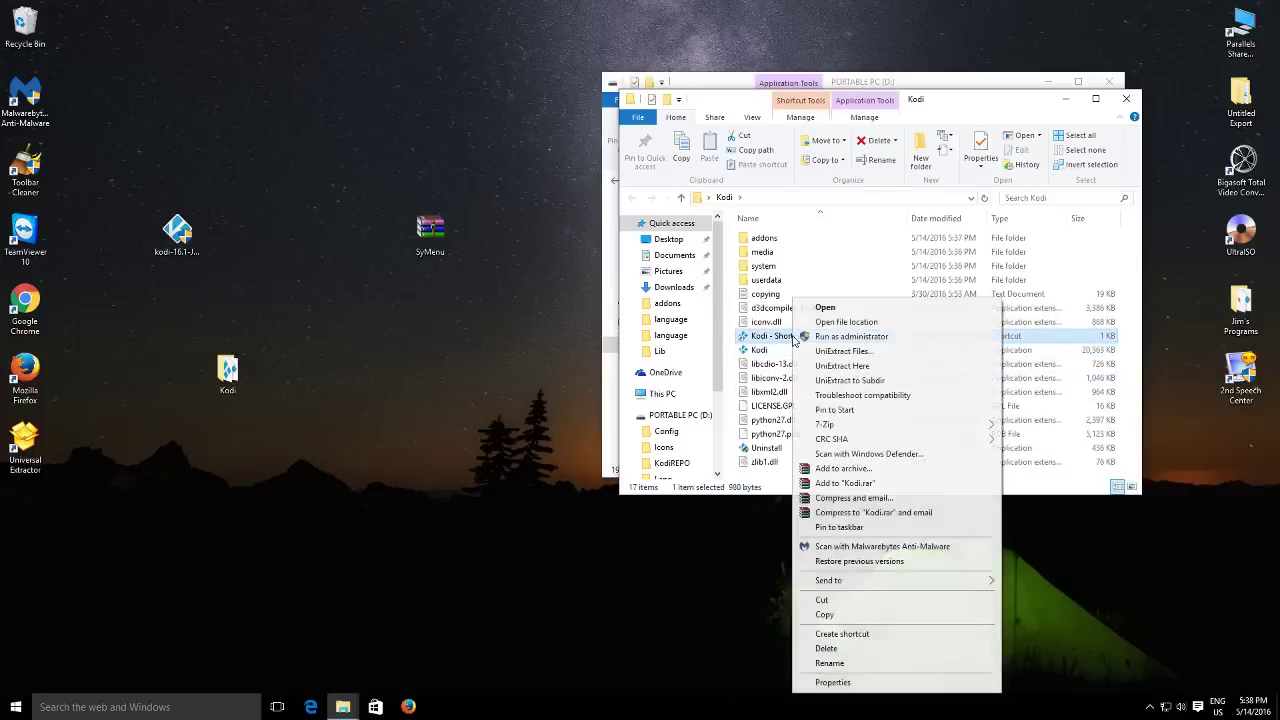
click(840, 664)
text(K)
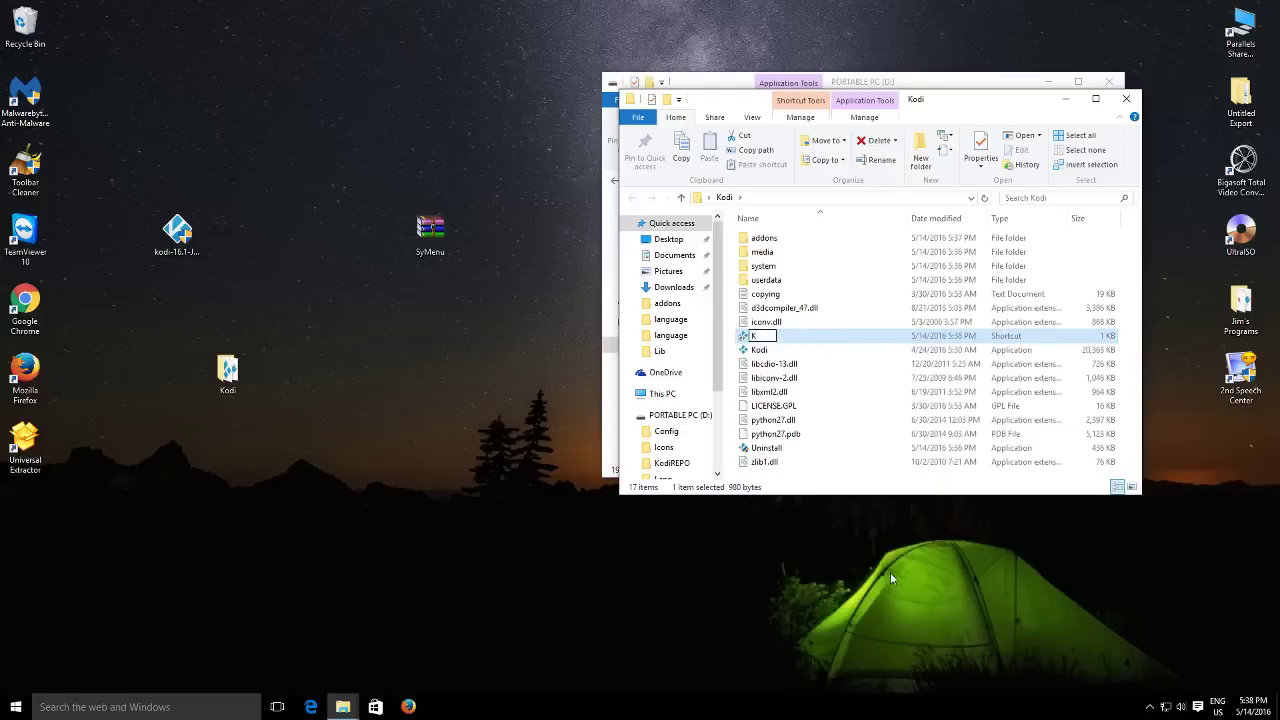
text(ODI POR)
text(TABLE)
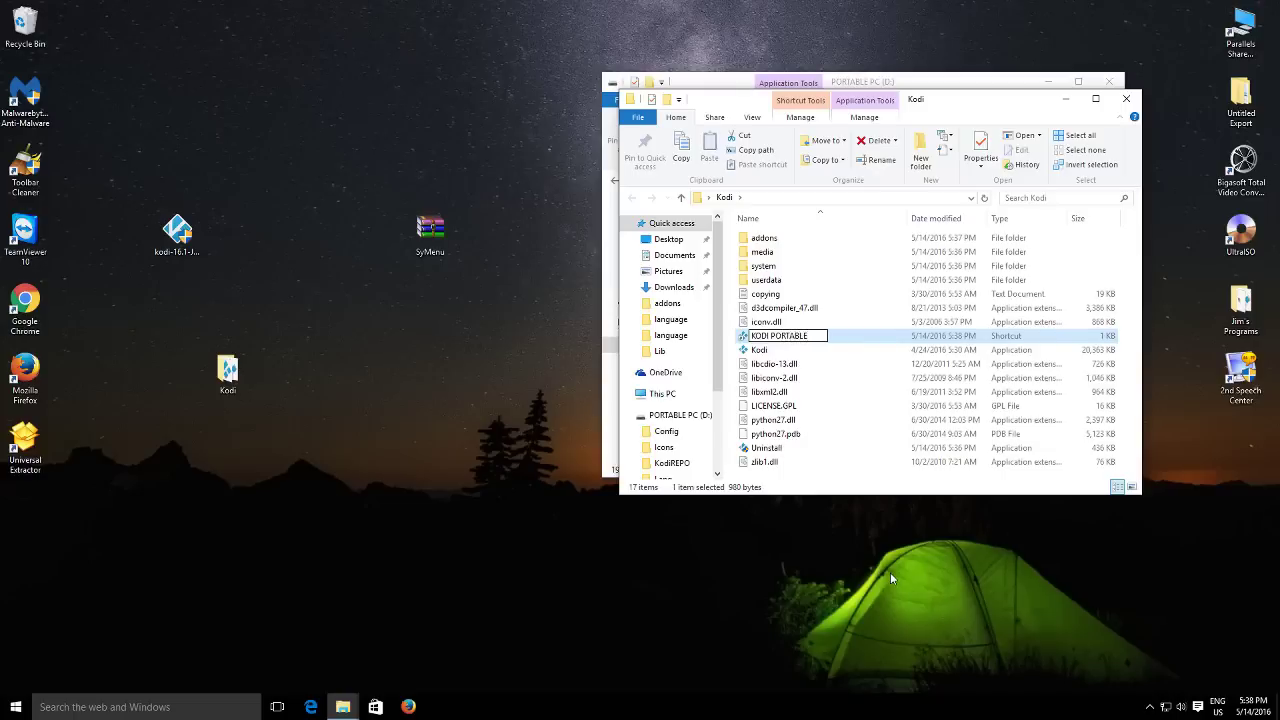
key(Return)
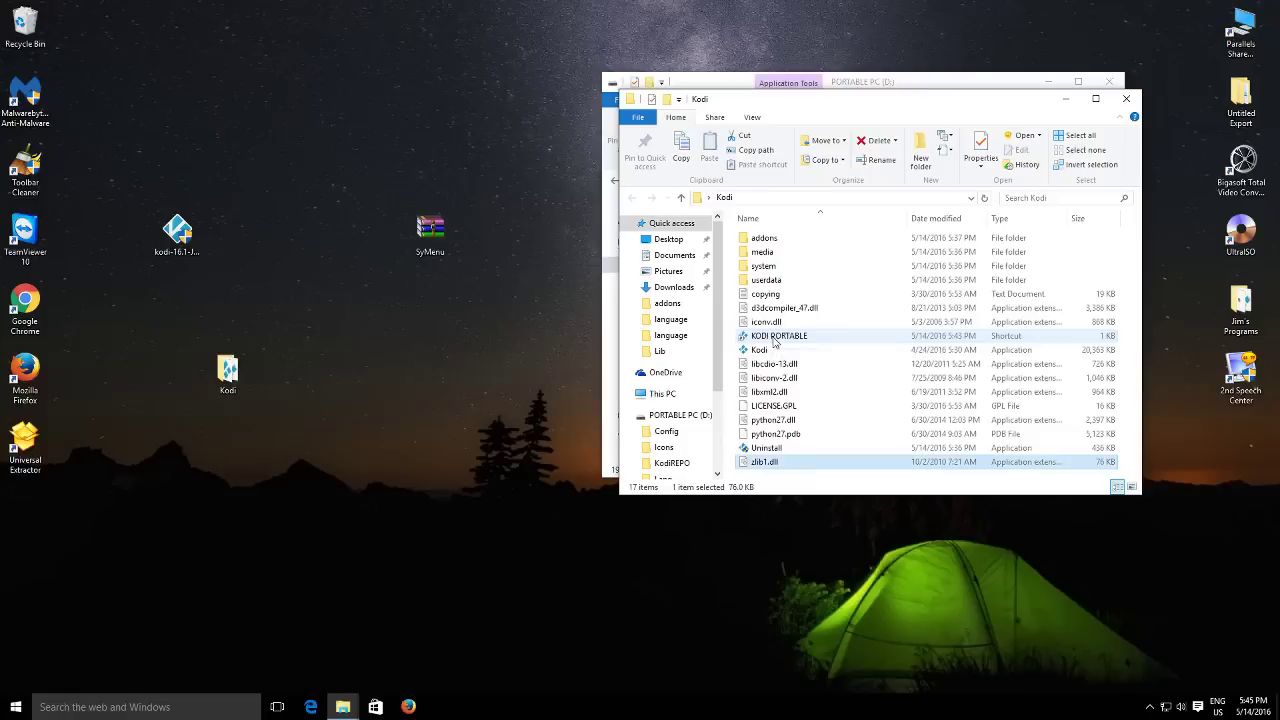
Append -p to the KODI PORTABLE shortcut's target so it ends in Kodi.exe -p, and save.
right_click(774, 342)
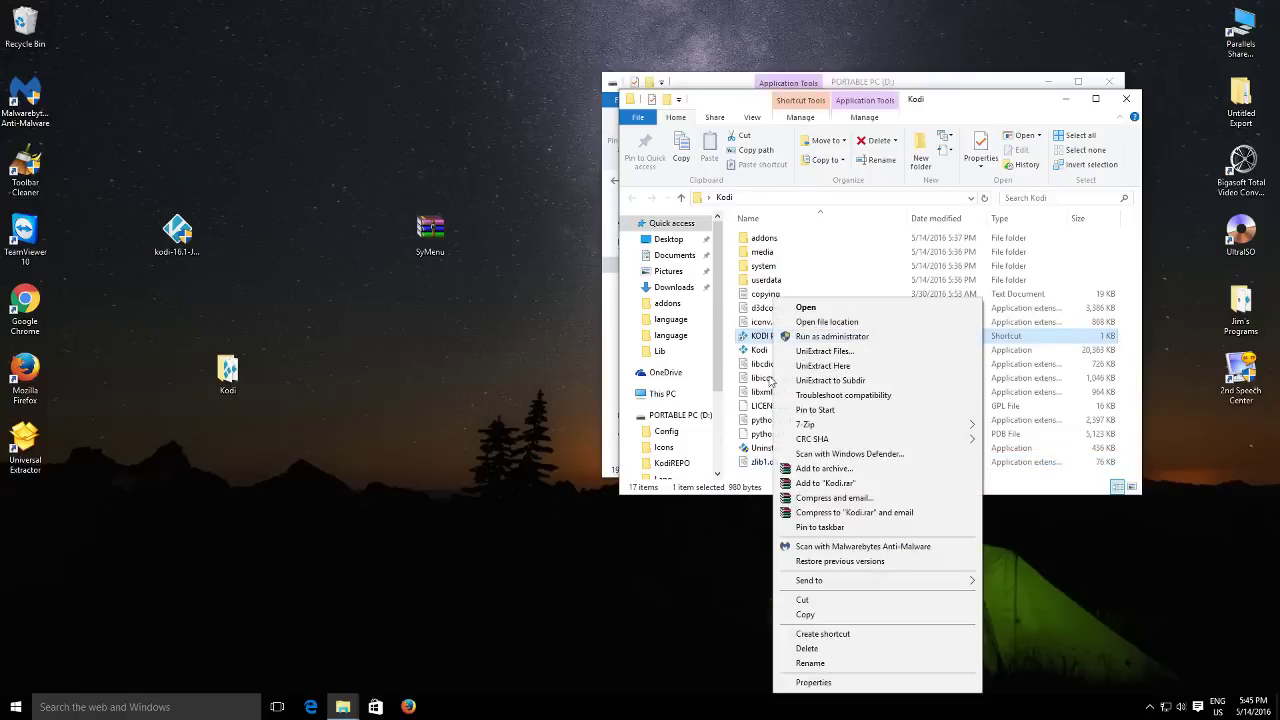
click(813, 682)
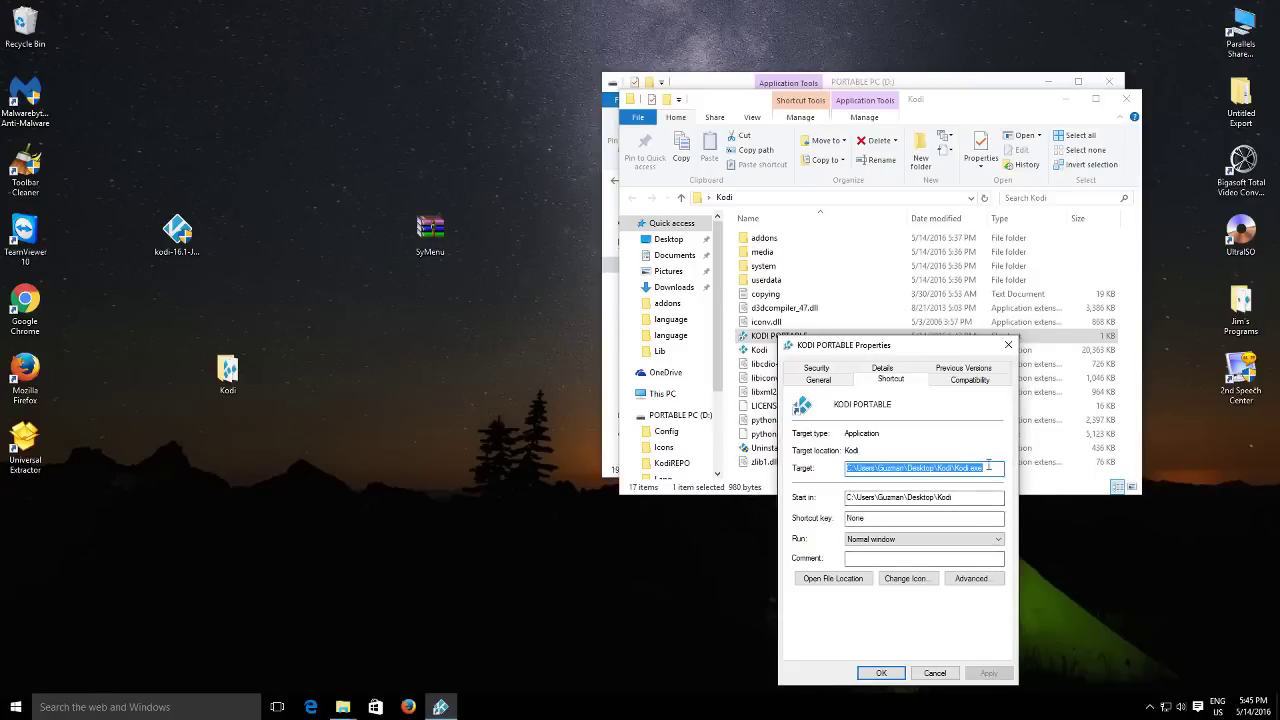
click(996, 467)
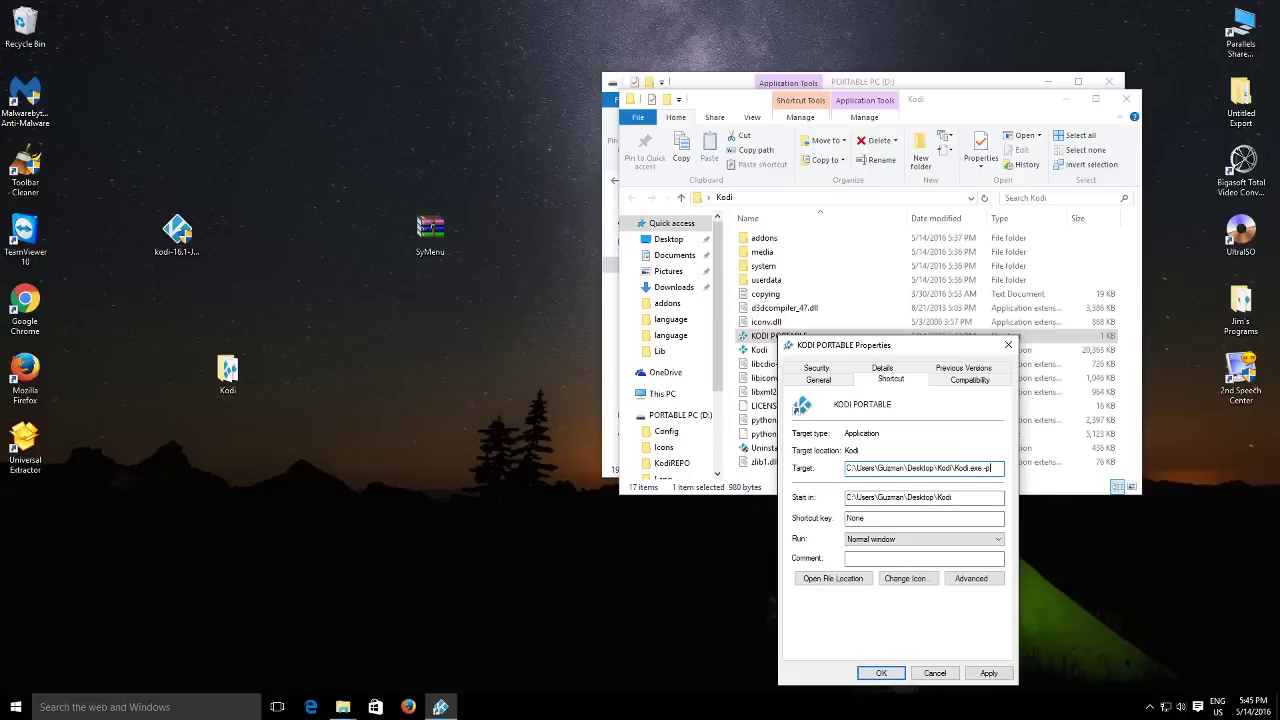
click(988, 673)
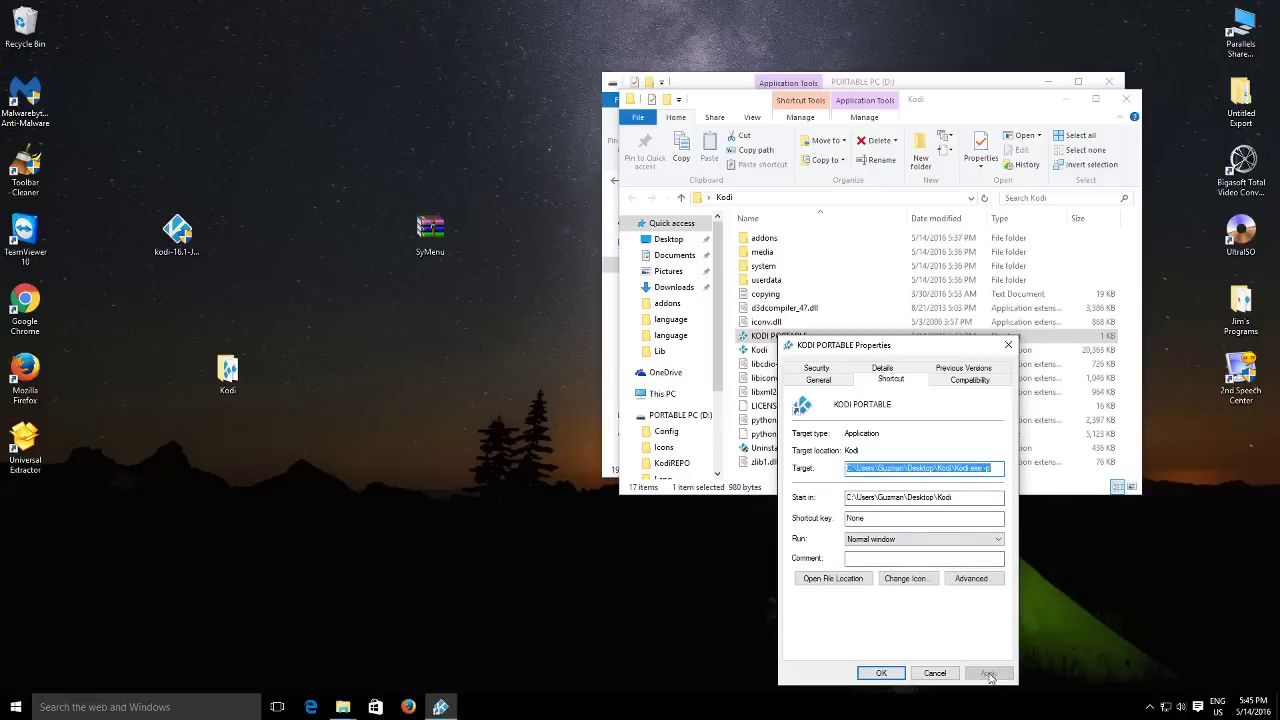
click(886, 674)
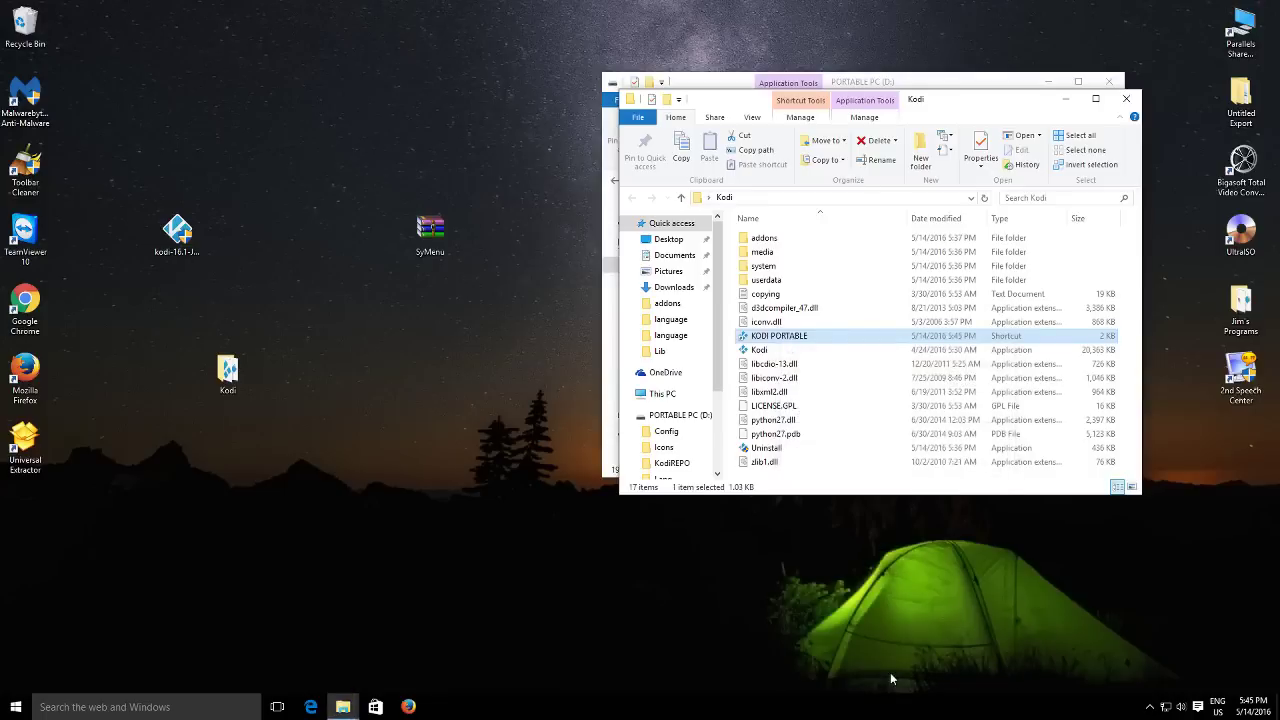
Cut KODI PORTABLE from the Kodi folder and paste it onto the desktop.
right_click(808, 340)
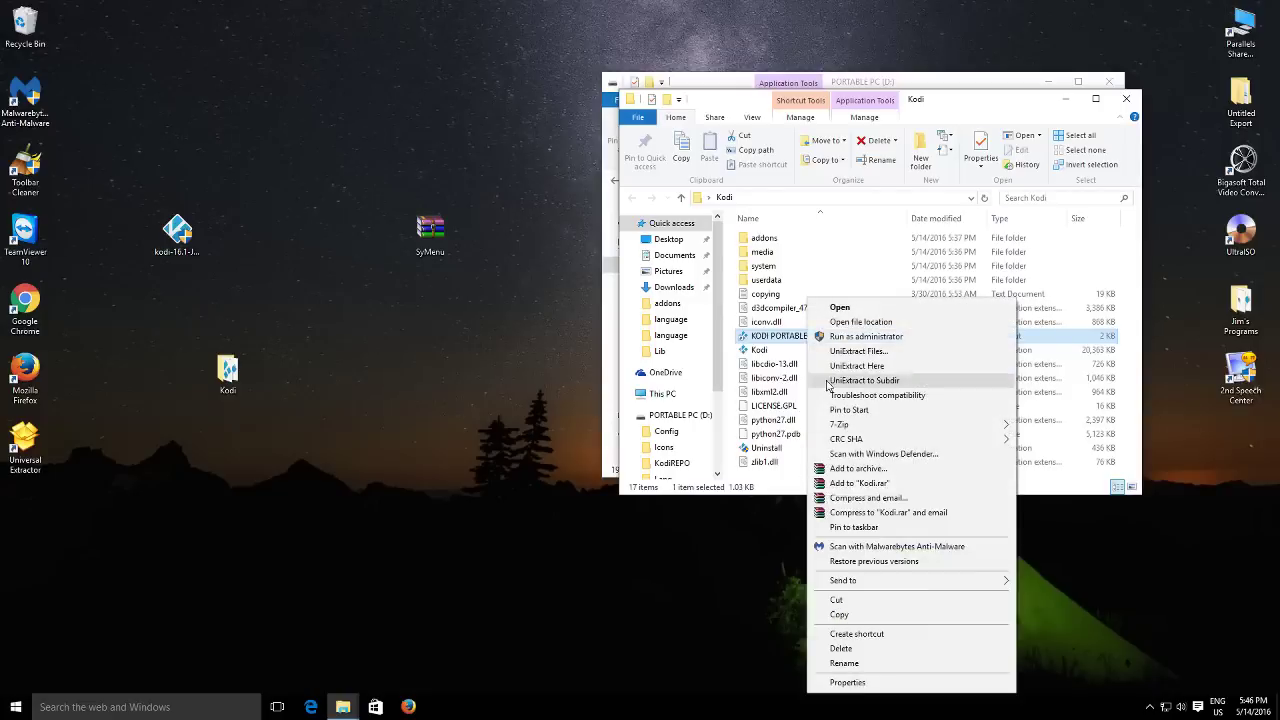
click(838, 608)
right_click(687, 604)
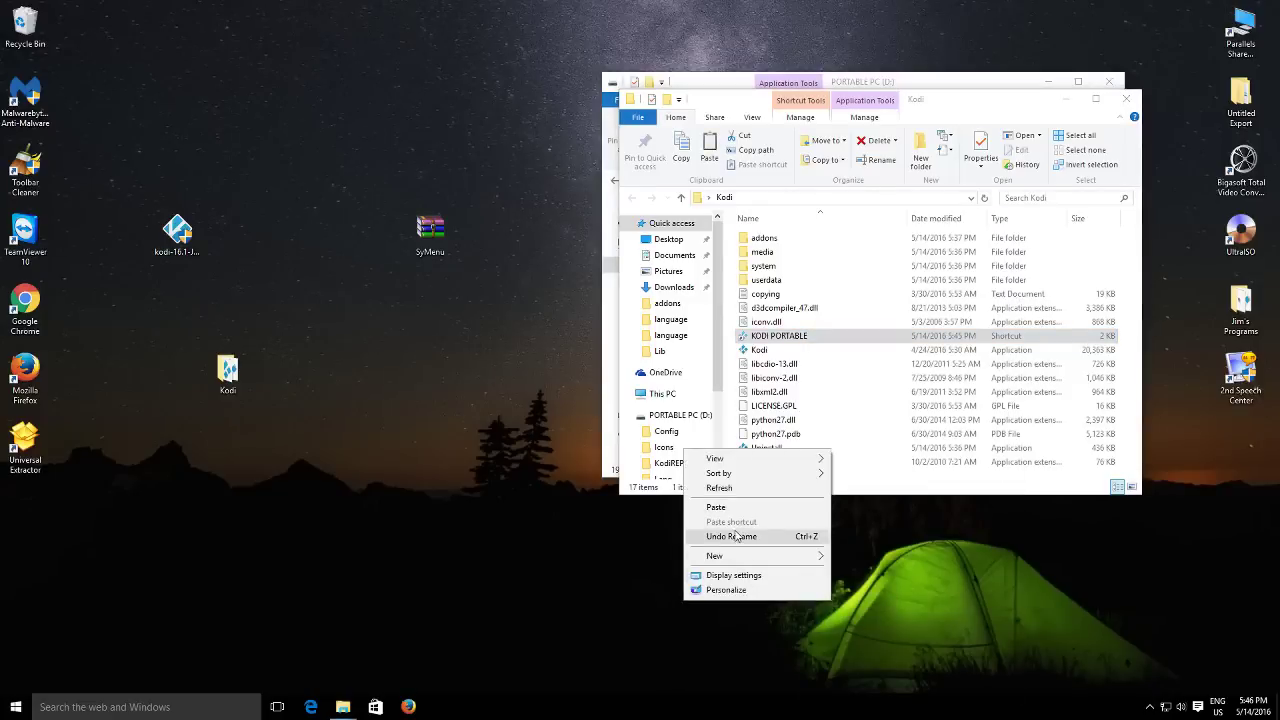
click(730, 508)
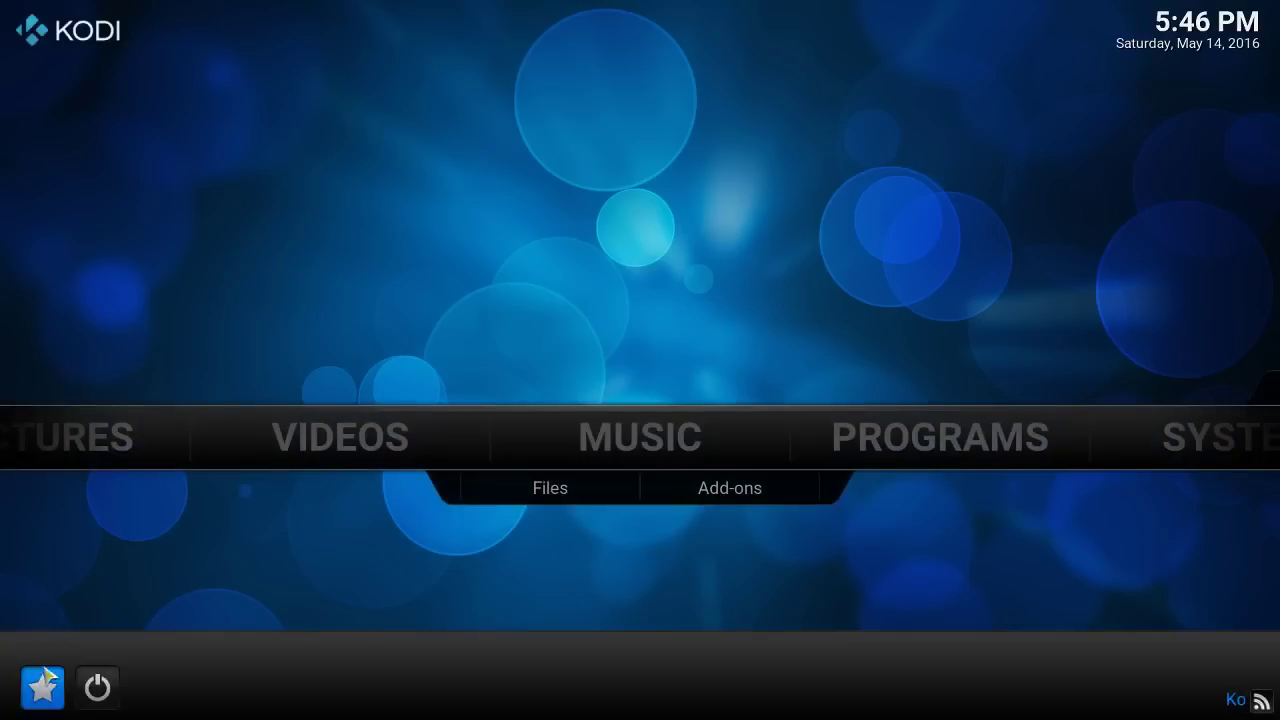
Exit Kodi from the home screen's power menu.
click(96, 680)
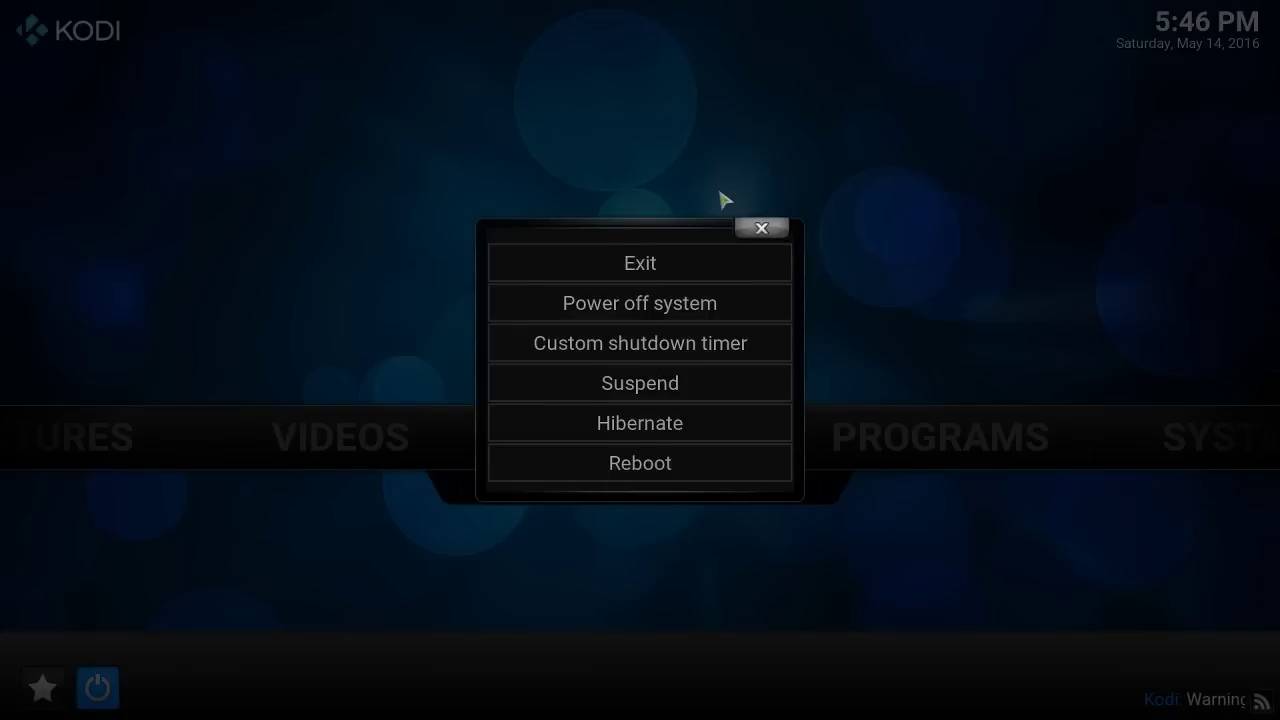
click(588, 280)
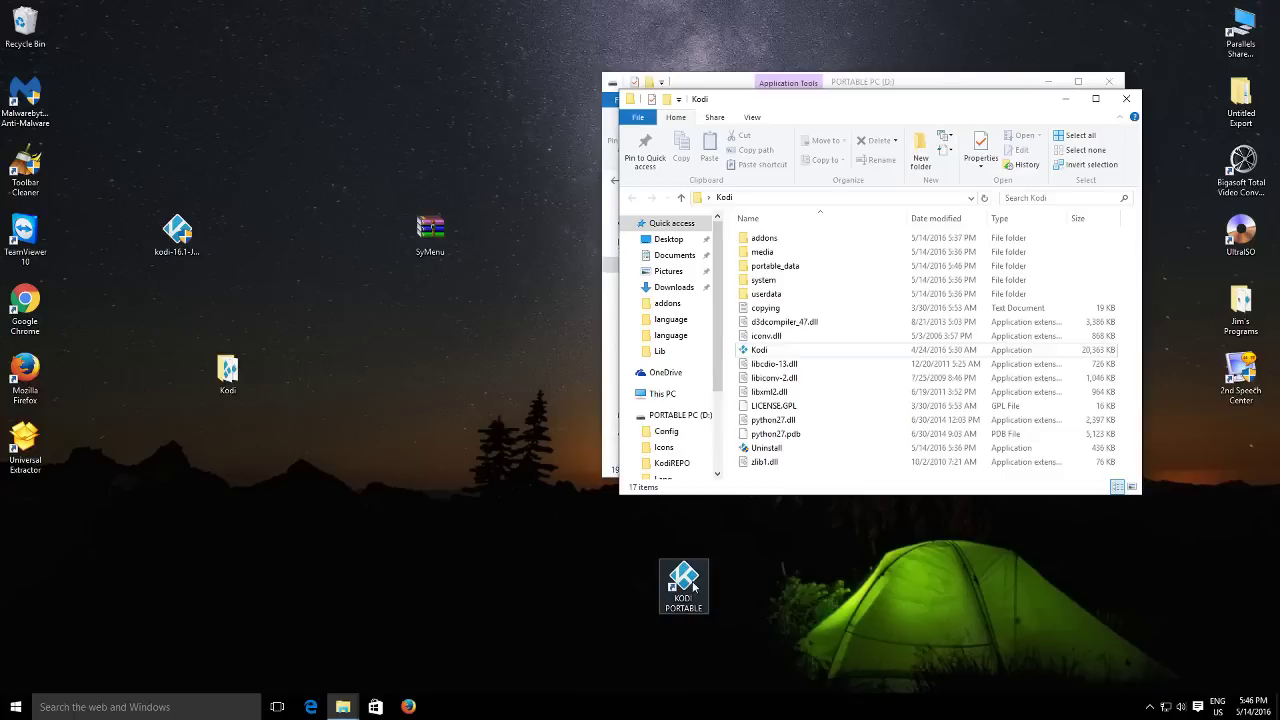
Drag KODI PORTABLE back into the Kodi folder, close that window, and select the desktop Kodi folder.
mouse_move(693, 587)
mouse_down()
mouse_move(695, 380)
mouse_move(732, 428)
mouse_up()
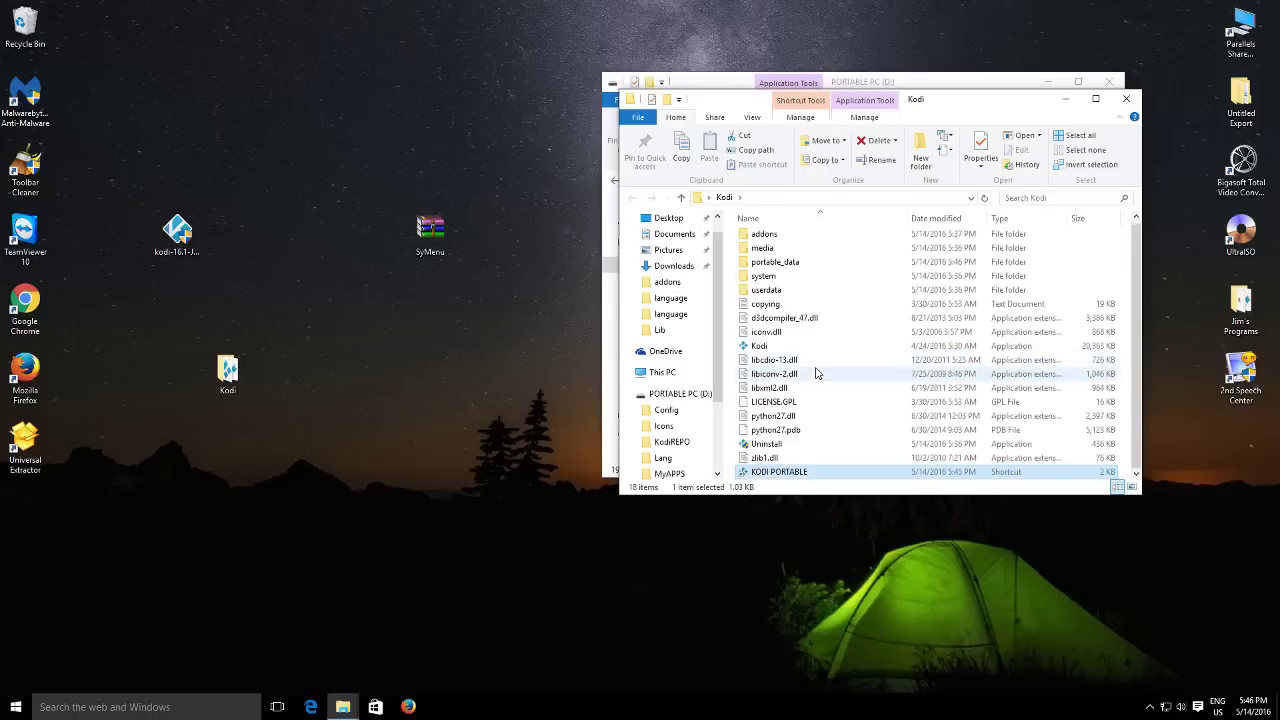
scroll(815, 373, up, 1)
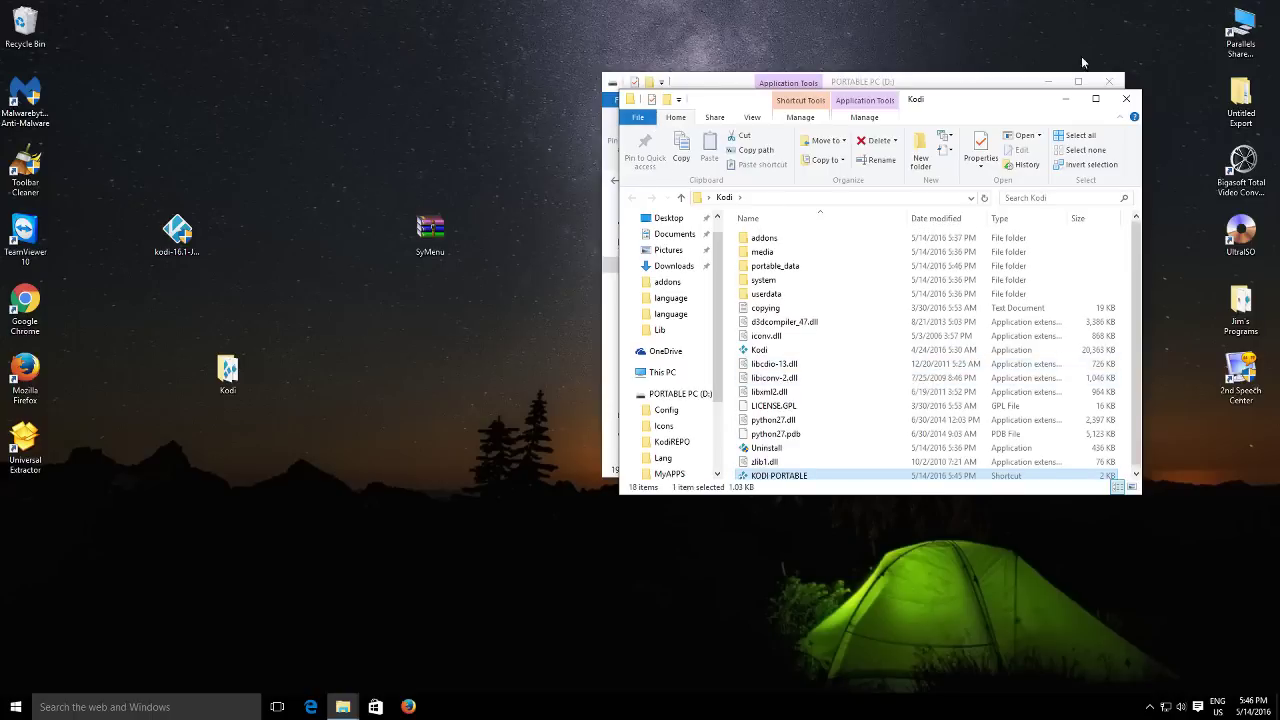
click(1123, 100)
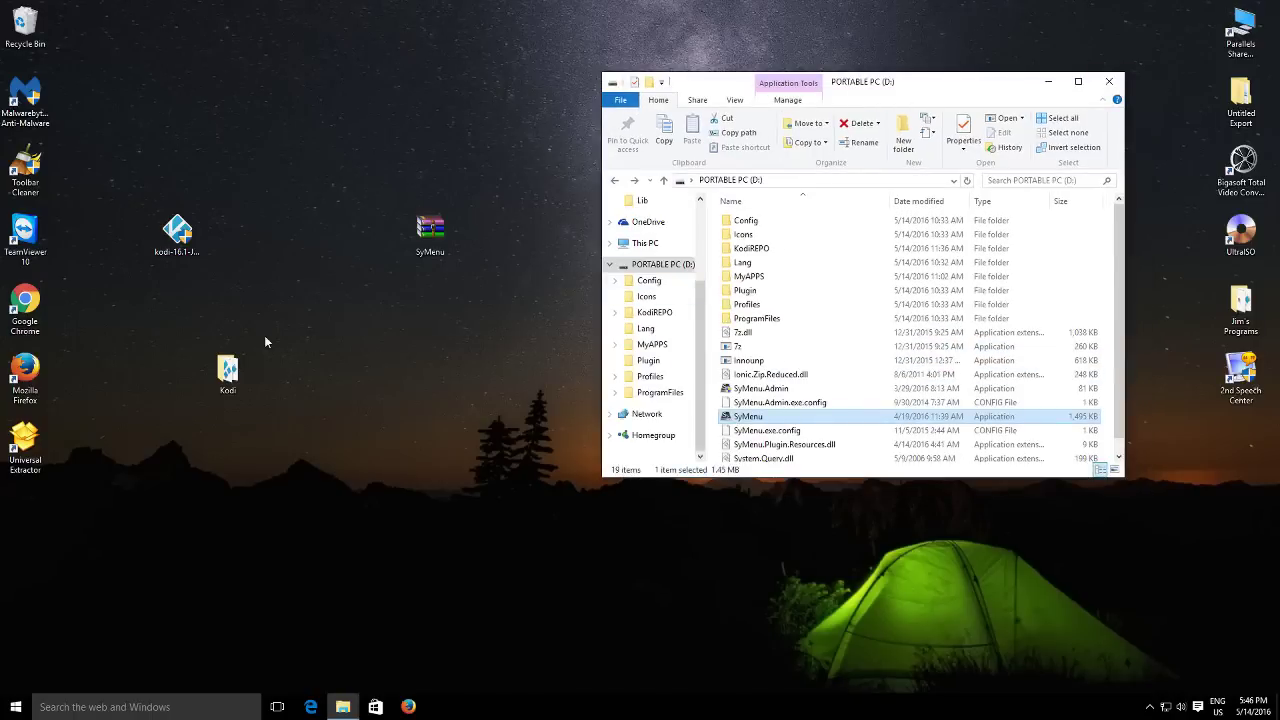
mouse_move(264, 335)
mouse_down()
mouse_move(142, 479)
mouse_move(226, 372)
mouse_move(524, 378)
mouse_move(255, 380)
mouse_move(436, 372)
mouse_move(379, 368)
mouse_up()
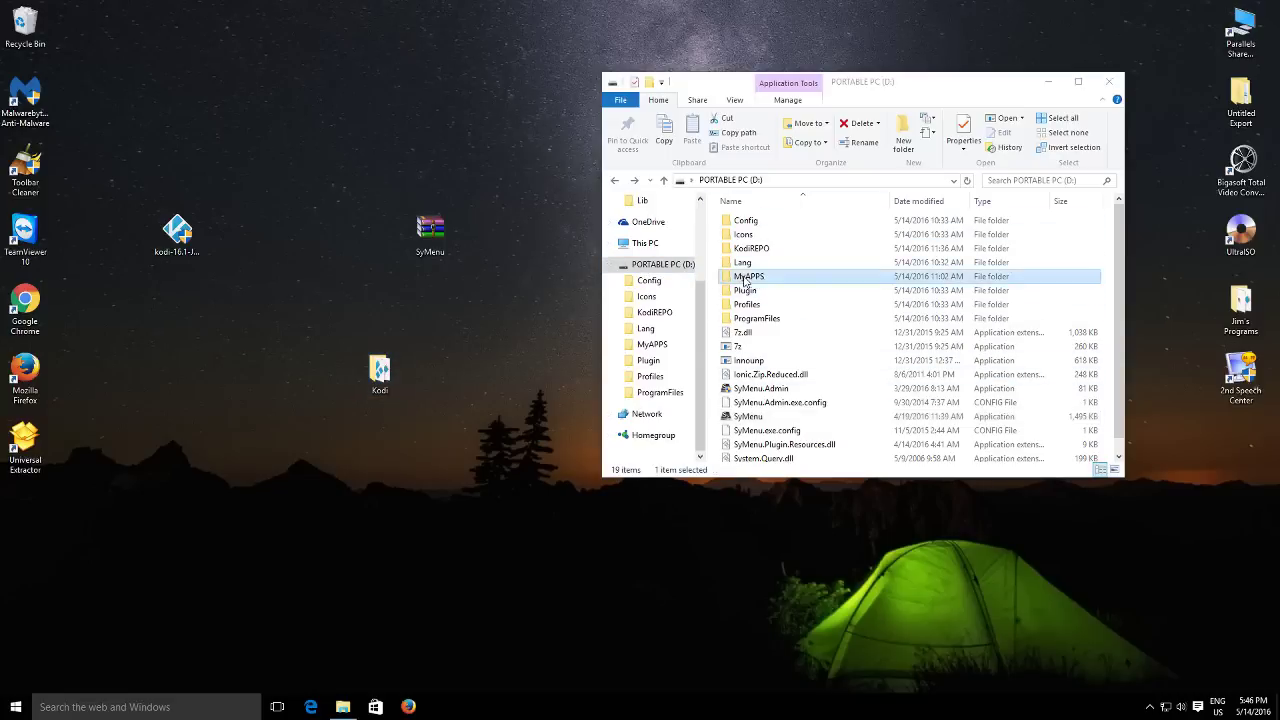
Open MyAPPS\Kodi on the PORTABLE PC (D:) drive and launch Kodi via KODI PORTABLE.
double_click(744, 278)
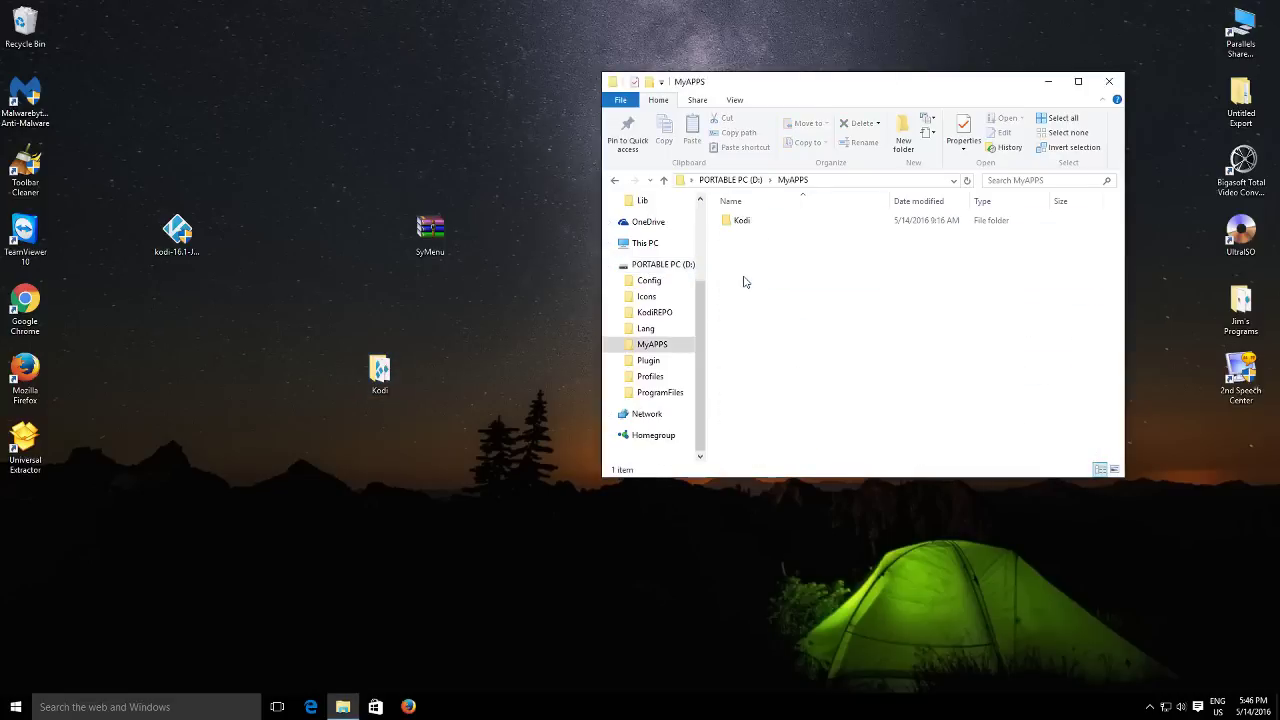
double_click(744, 222)
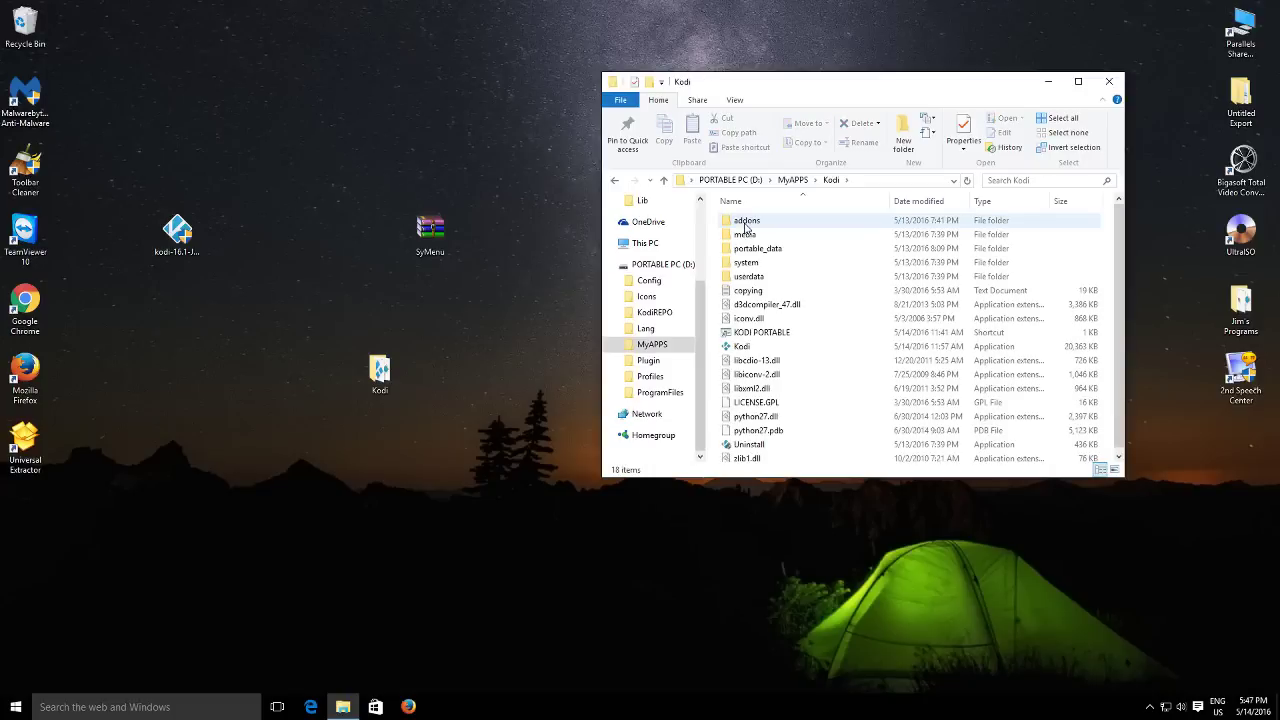
click(761, 340)
double_click(761, 340)
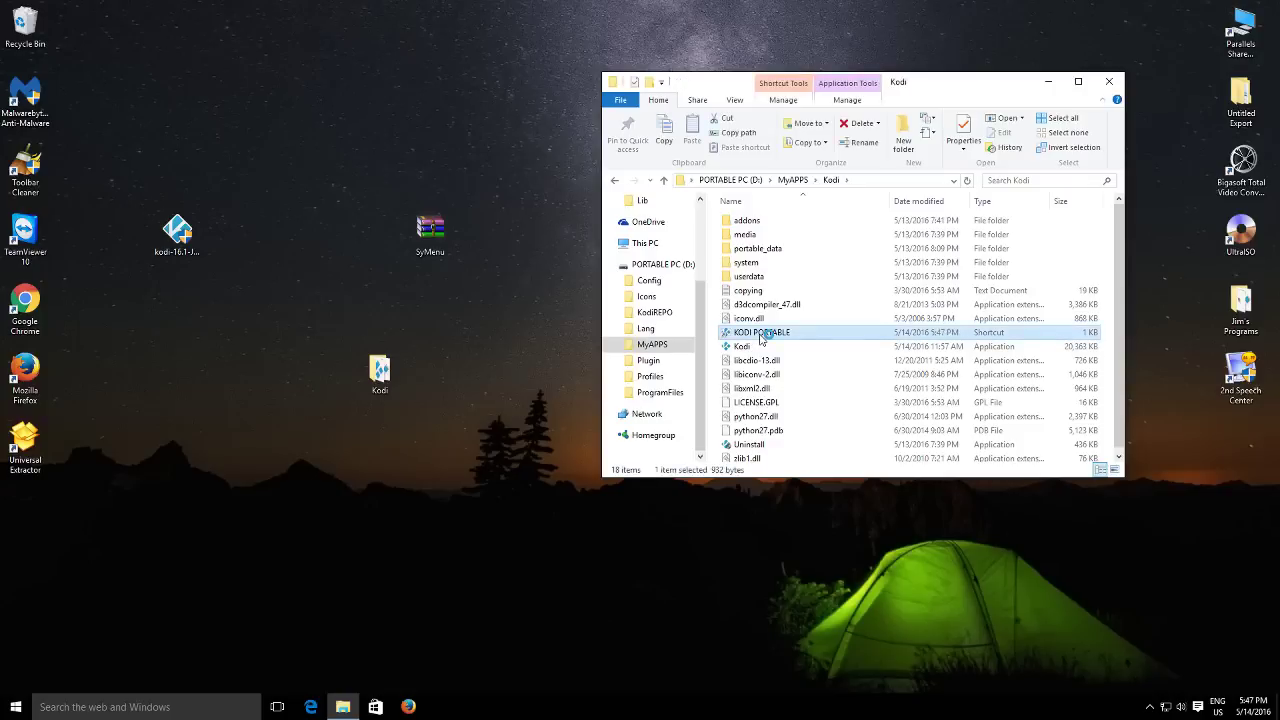